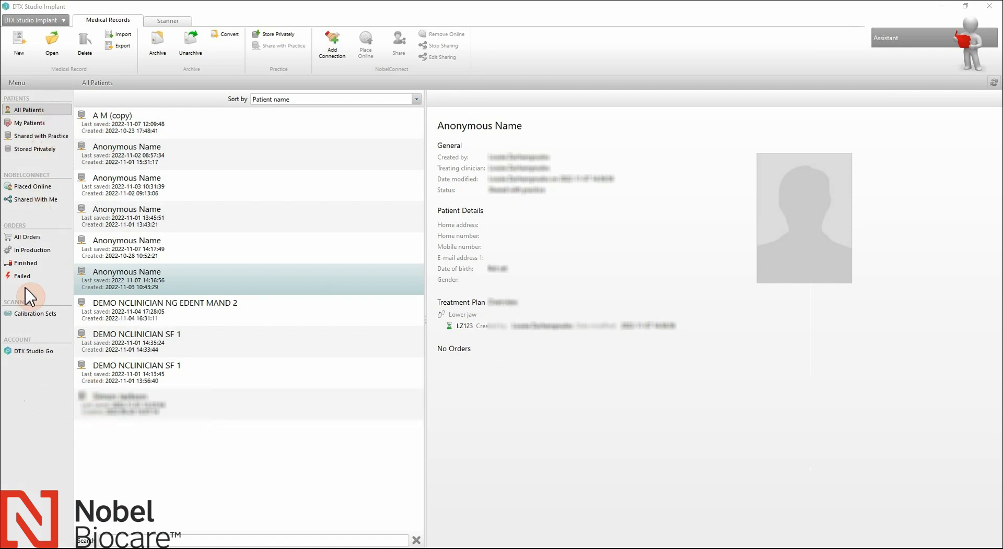
Step: Open the patient's medical record and launch 3D Planning with both 4.3×13 mm implants
double_click(174, 290)
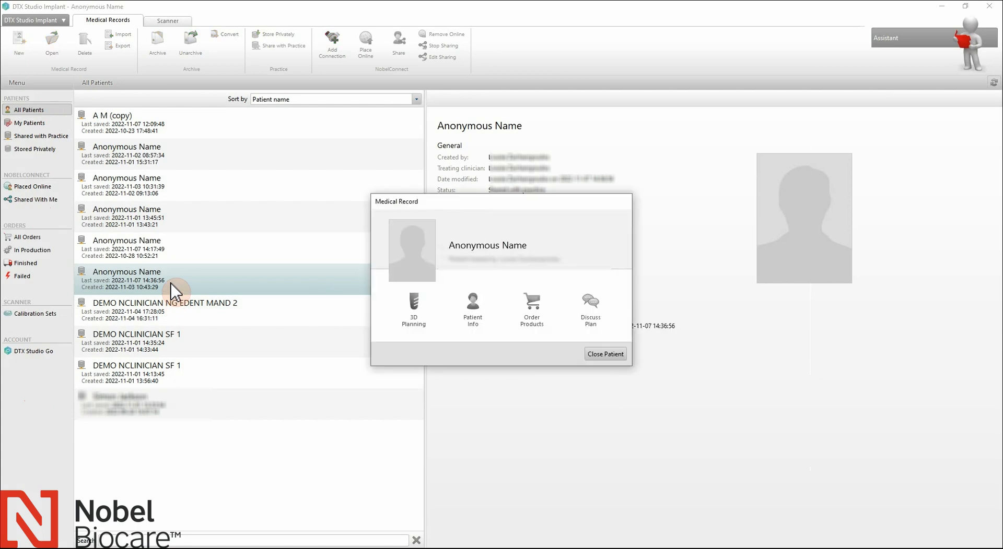
left_click(416, 329)
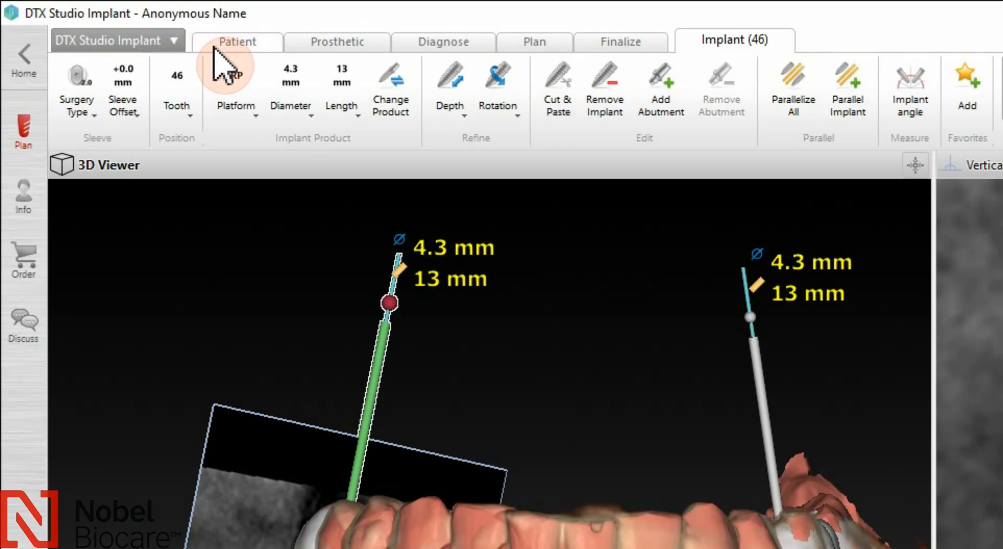
left_click(215, 48)
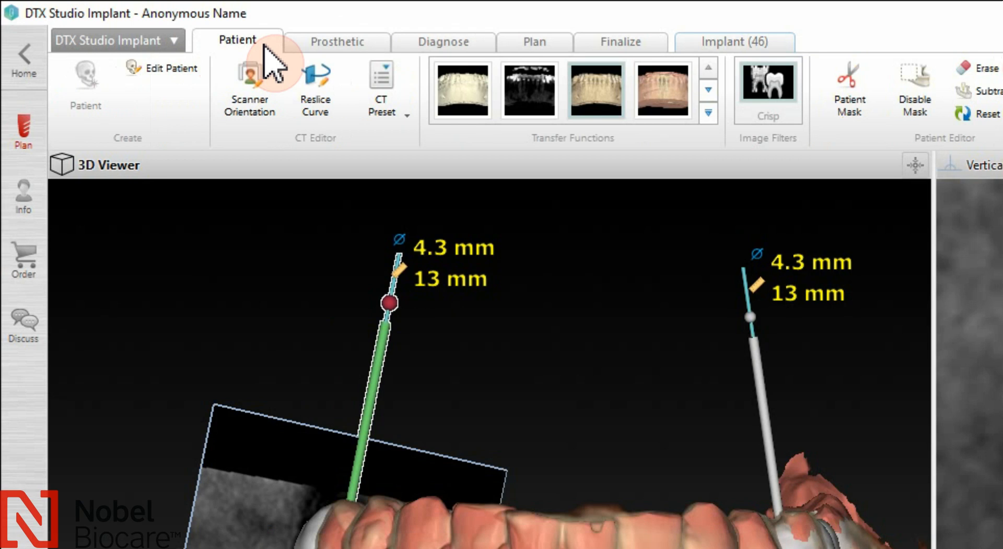
left_click(384, 46)
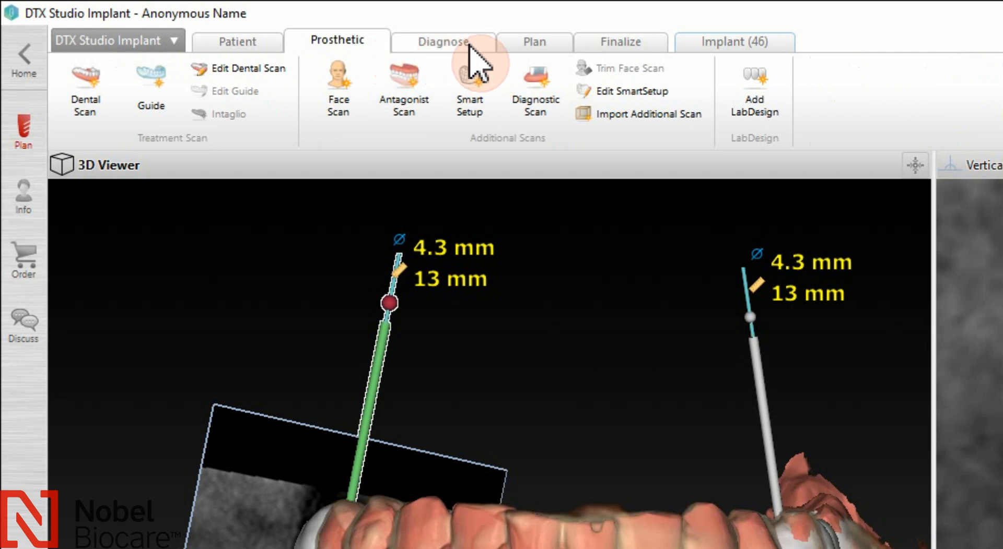
left_click(488, 48)
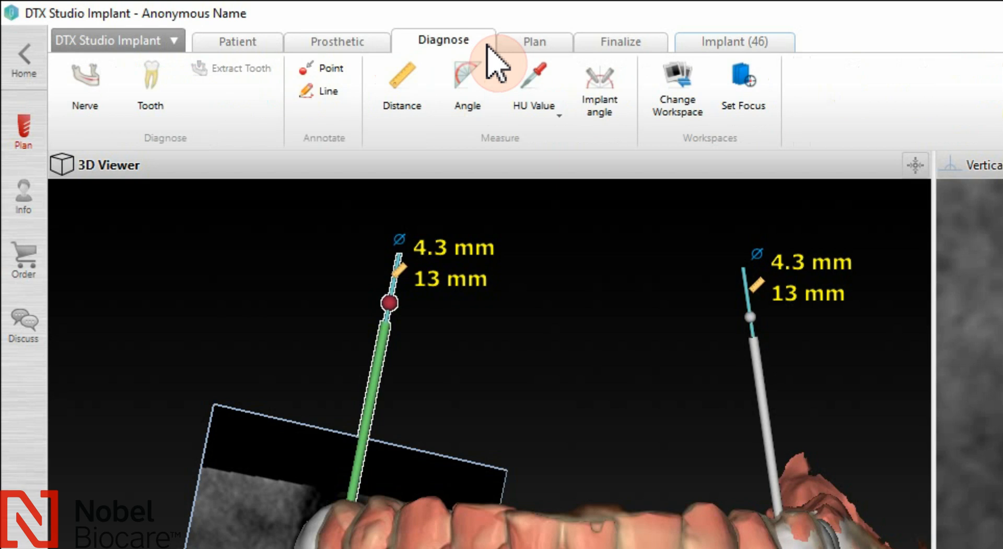
left_click(563, 48)
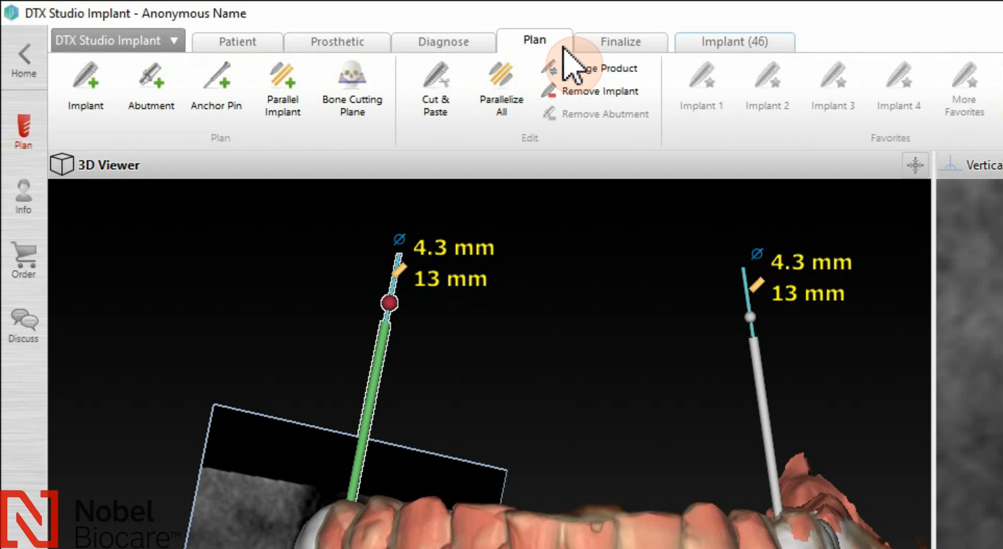
left_click(659, 49)
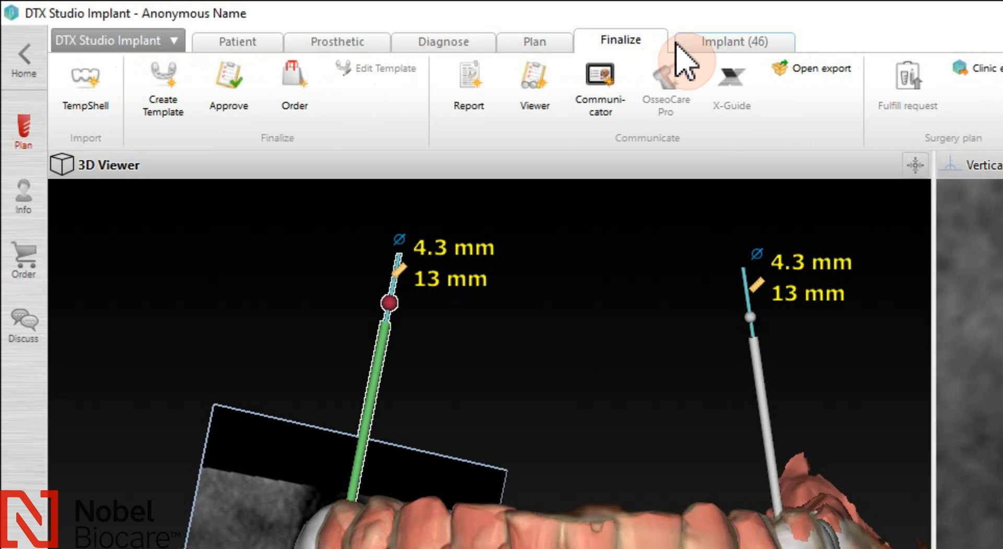
left_click(784, 46)
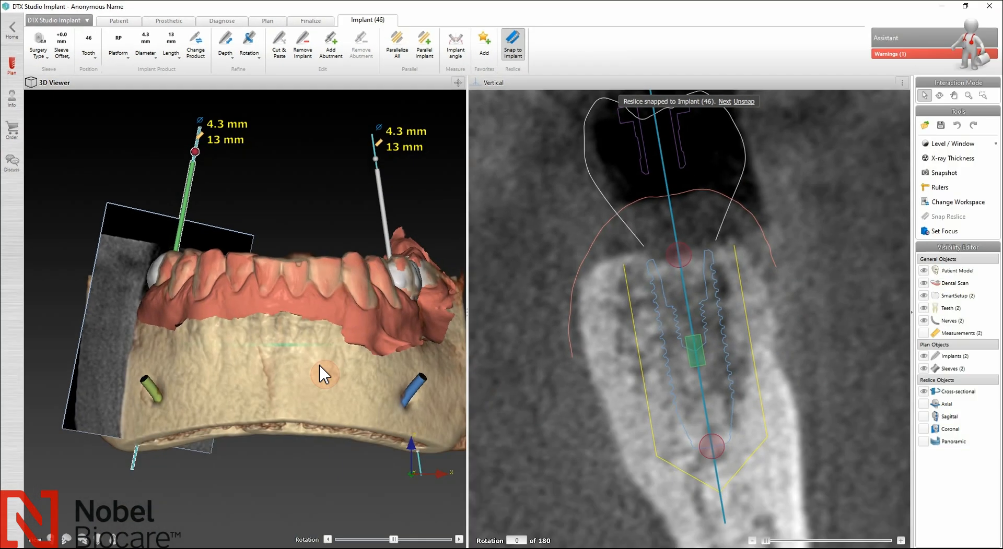
Step: Snap the vertical reslice from implant 46 to implant 36, orbiting the jaw to view it
right_click_drag(324, 374, 533, 430)
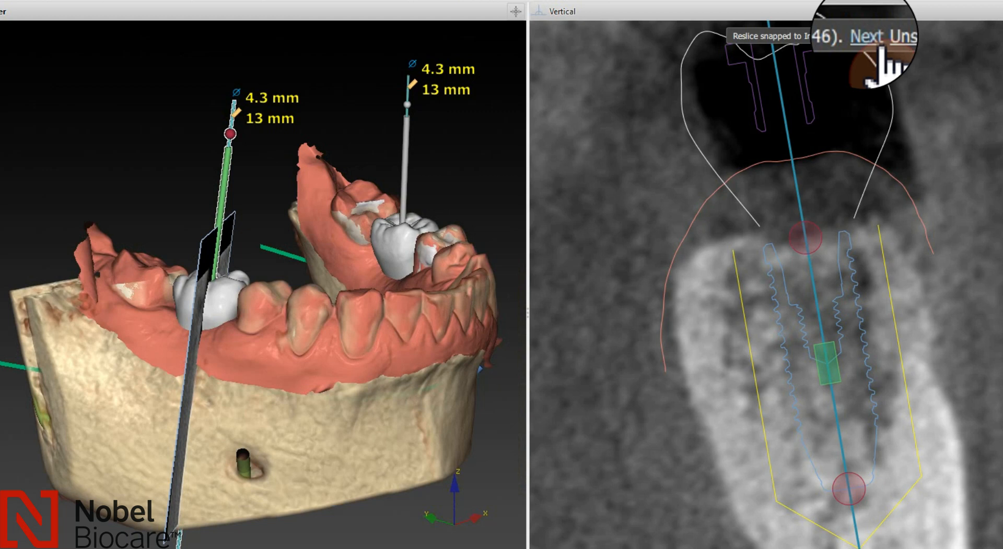
left_click(865, 38)
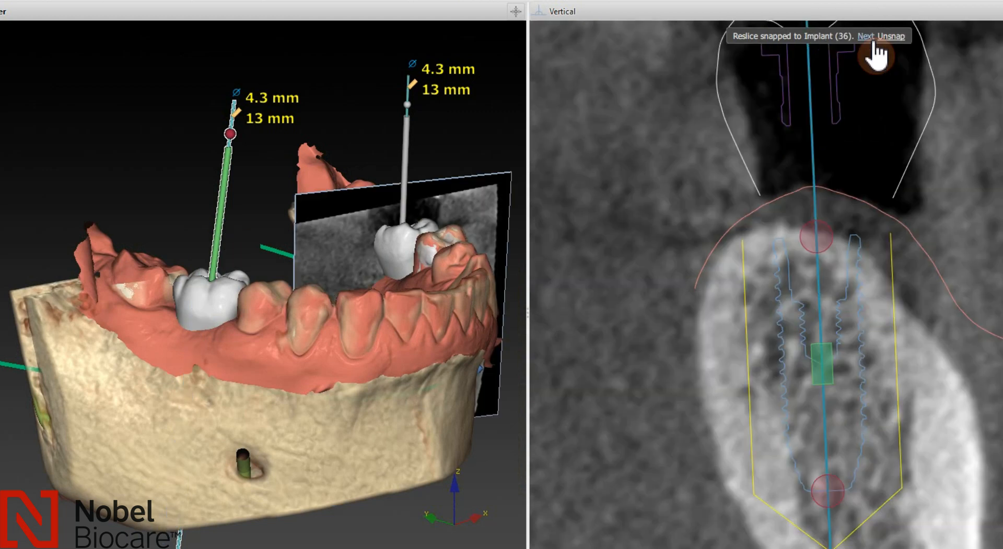
right_click_drag(390, 456, 77, 385)
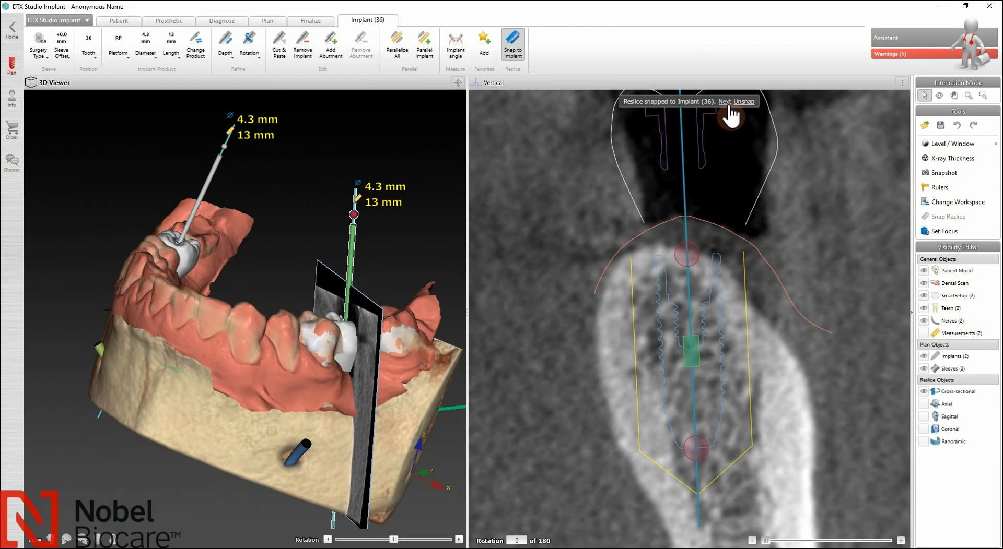
left_click(521, 59)
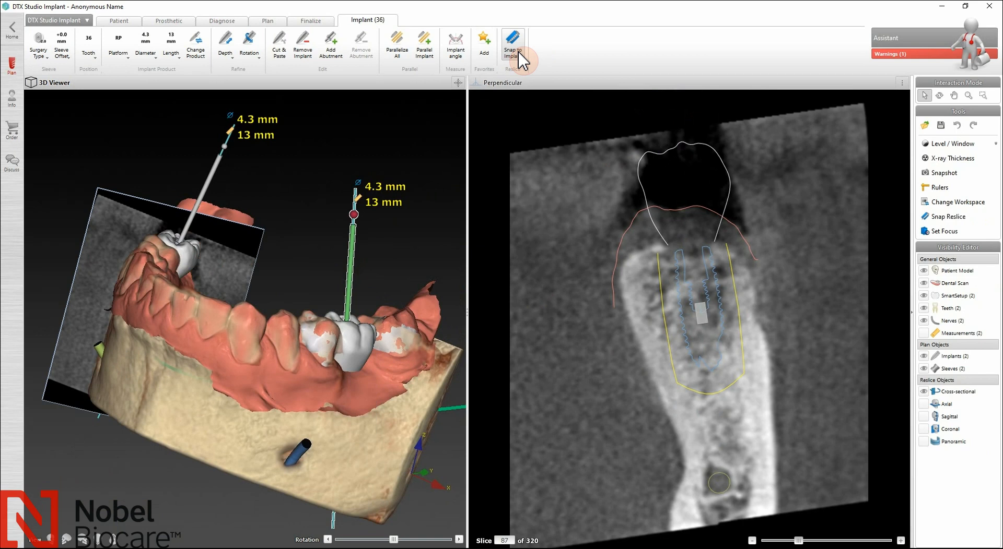
left_click_drag(245, 417, 398, 436)
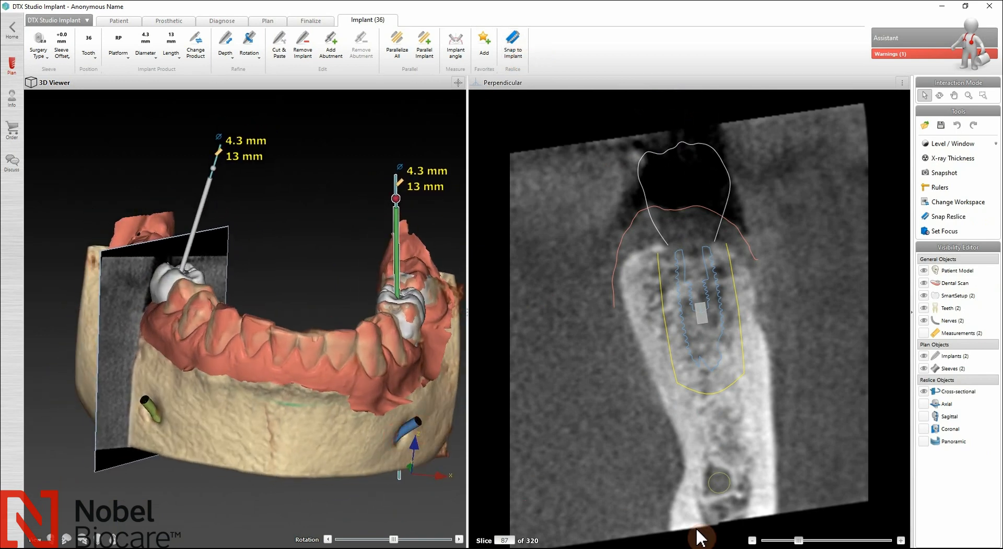
mouse_move(798, 541)
left_mouse_down()
mouse_move(854, 545)
mouse_move(804, 547)
left_mouse_up()
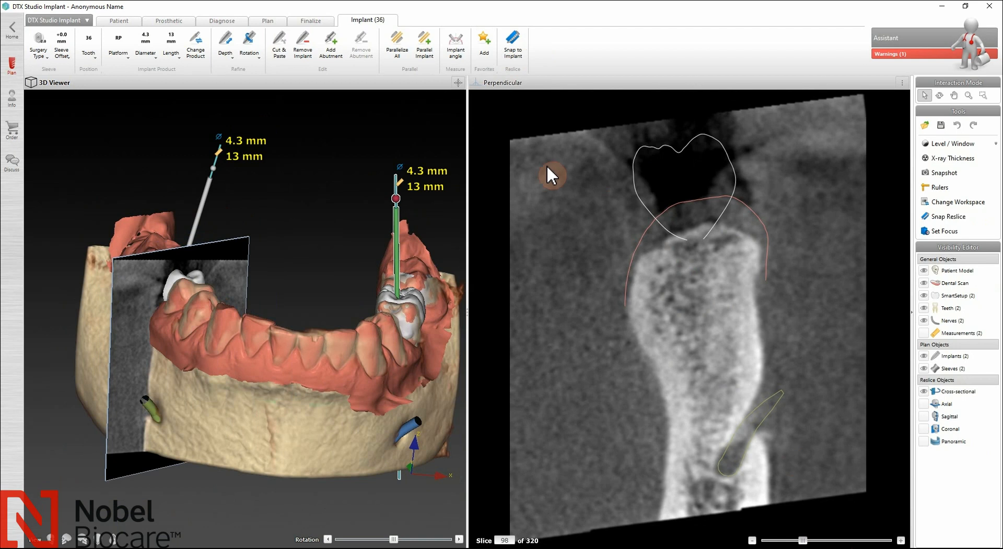
left_click_drag(806, 544, 828, 545)
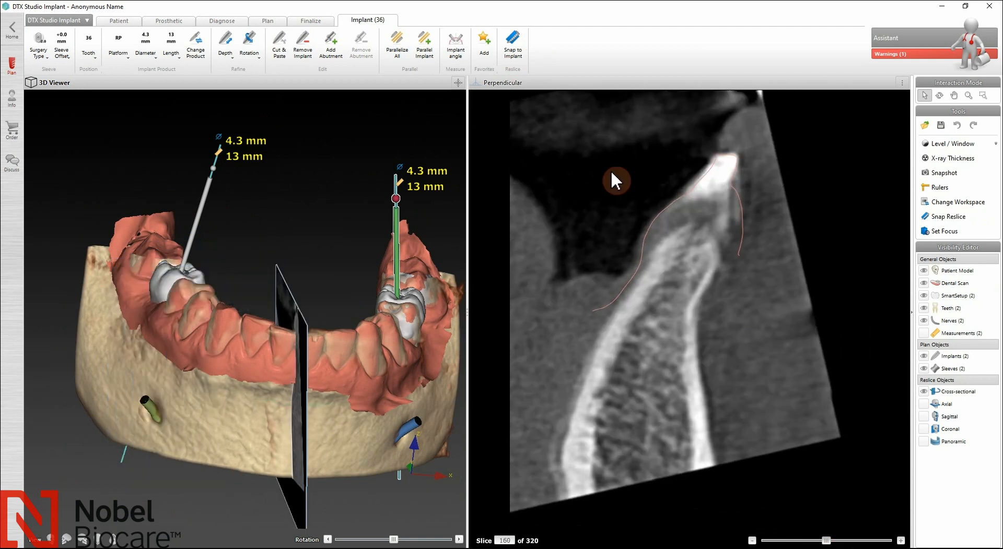
left_click(521, 57)
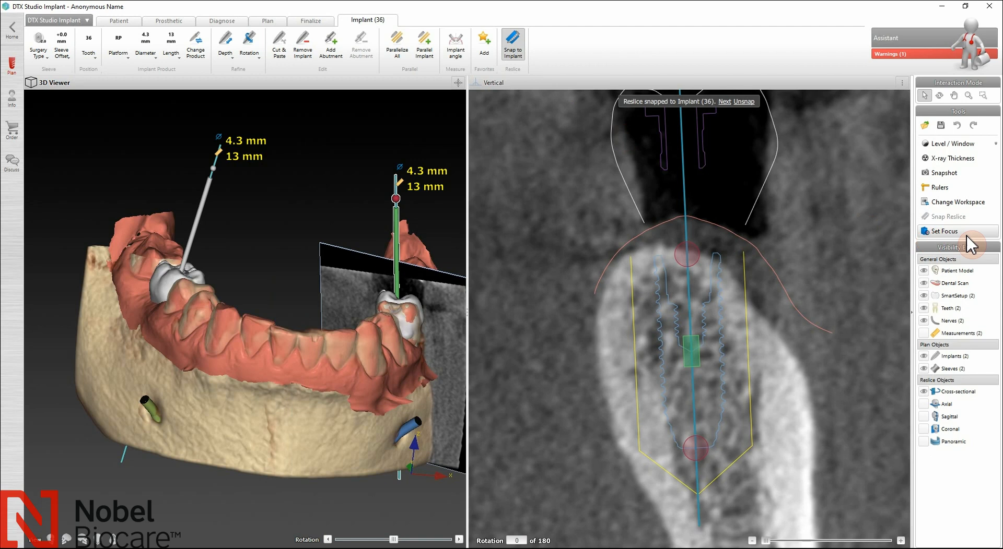
Step: Set the reslice focus on the left jaw, front teeth, right molar, then left molar
left_click(966, 235)
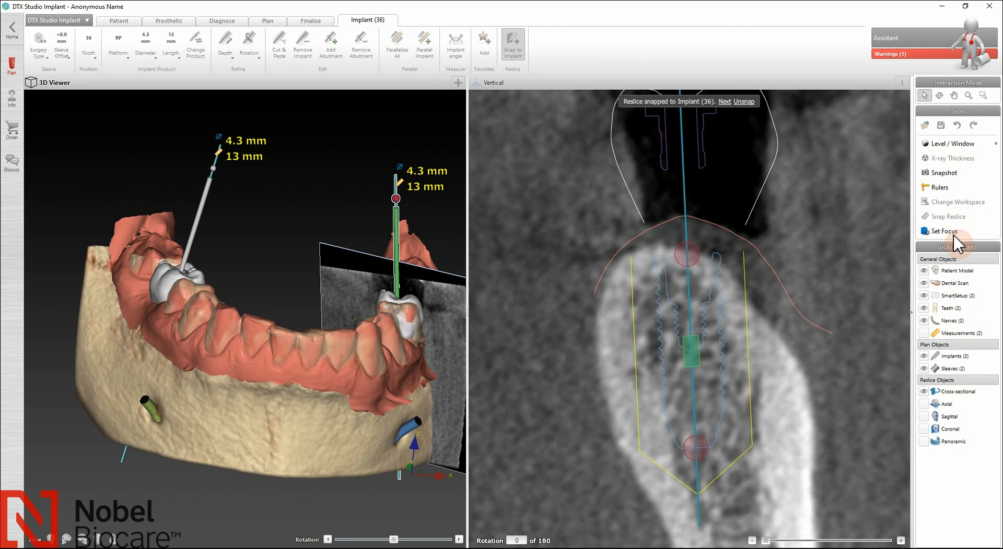
left_click(145, 305)
left_click(950, 233)
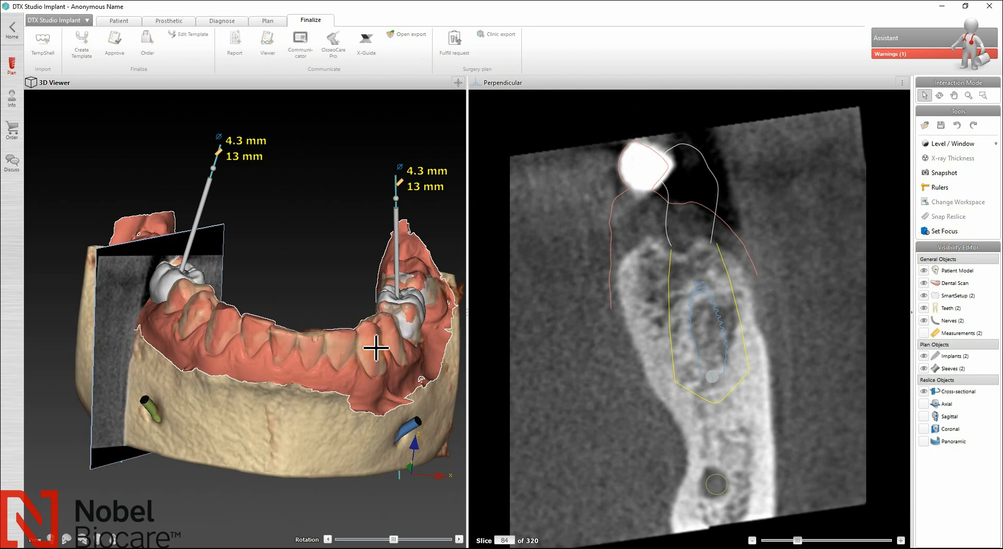
left_click(276, 348)
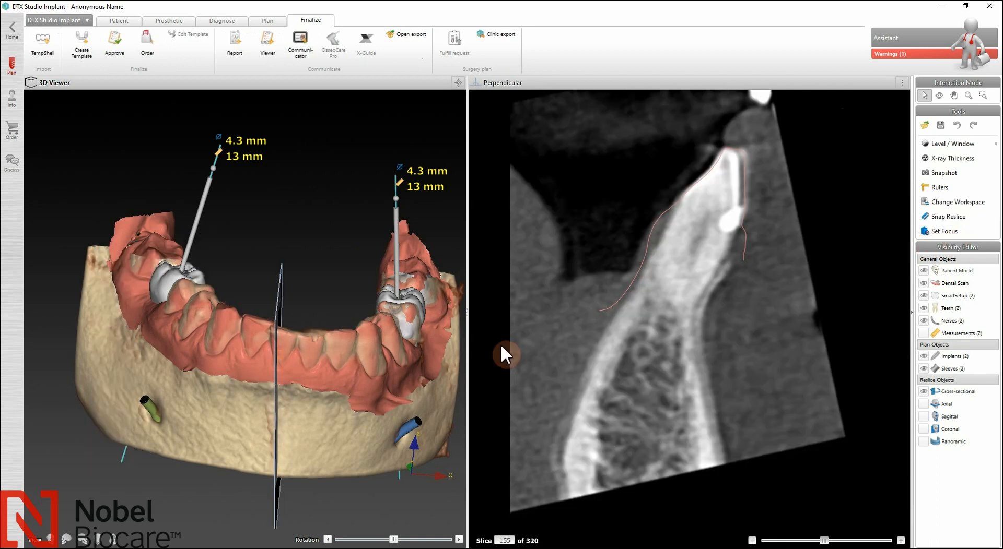
left_click(954, 232)
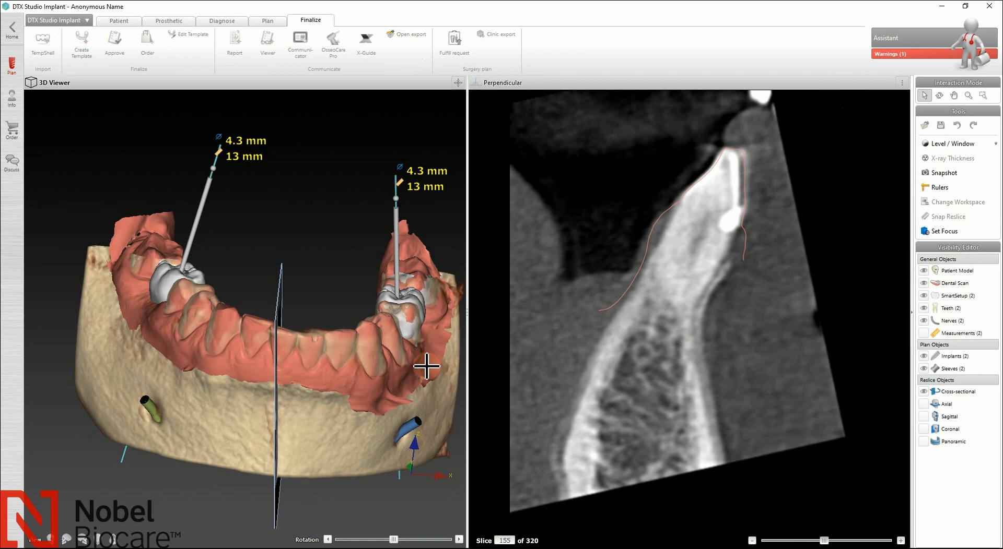
left_click(402, 362)
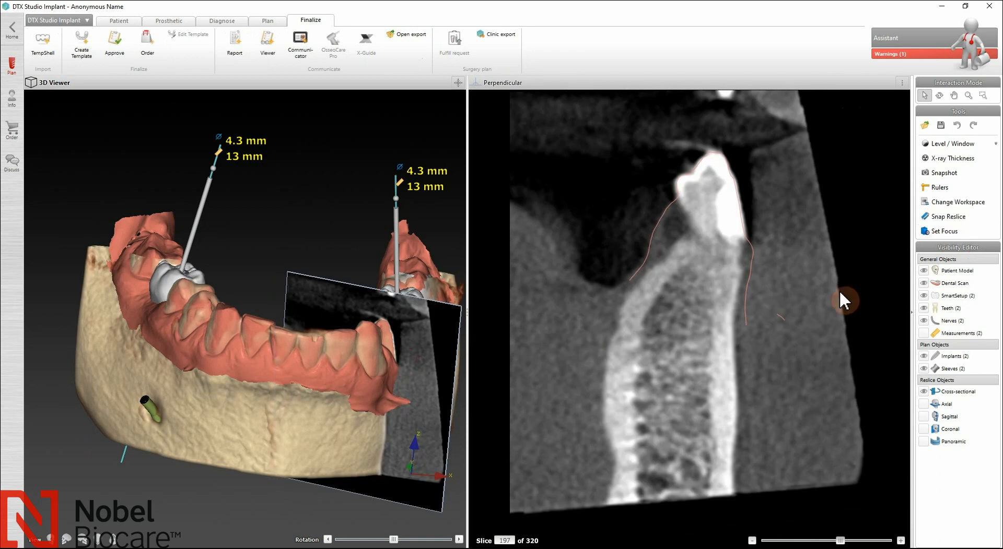
left_click(953, 232)
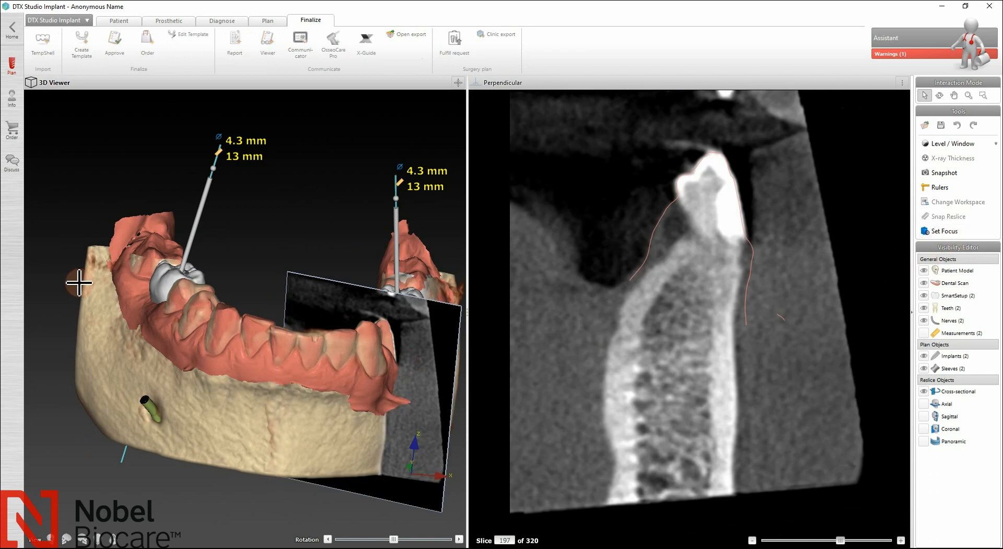
left_click(156, 303)
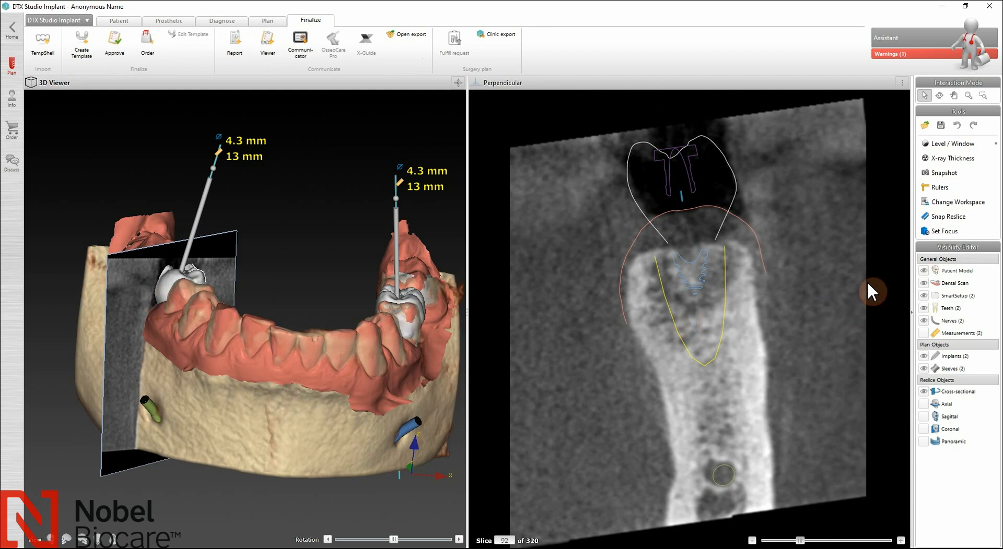
Step: Snap the reslice back to implant 36 and push the implant slightly deeper into the bone
left_click(950, 222)
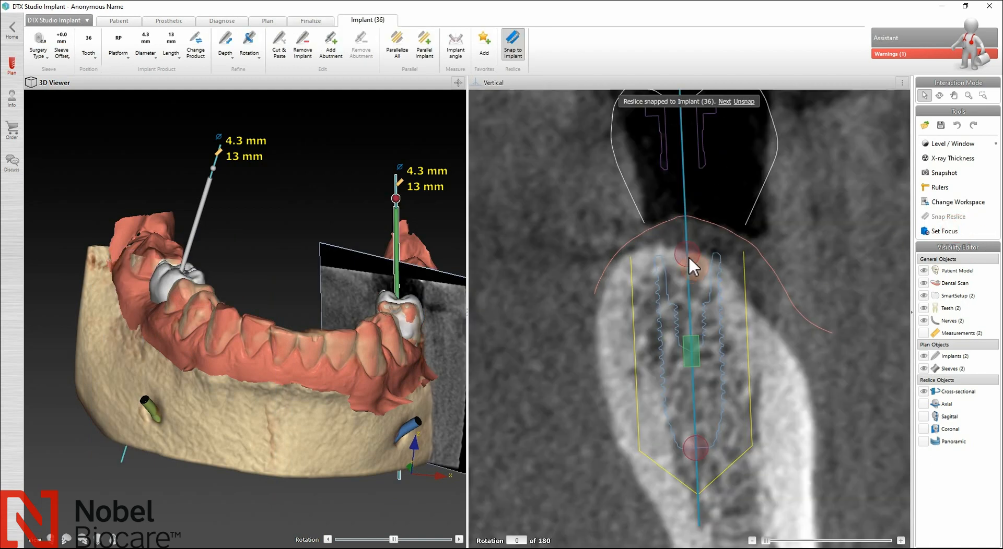
mouse_move(686, 261)
left_mouse_down()
mouse_move(718, 268)
mouse_move(686, 261)
left_mouse_up()
mouse_move(687, 460)
left_mouse_down()
mouse_move(697, 454)
mouse_move(663, 449)
mouse_move(711, 450)
mouse_move(692, 449)
left_mouse_up()
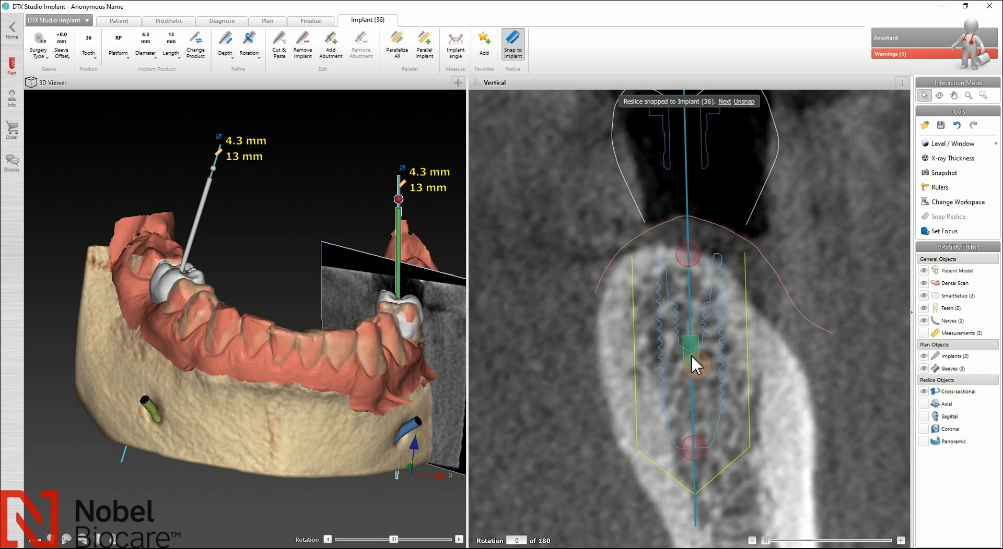
left_click_drag(692, 353, 694, 354)
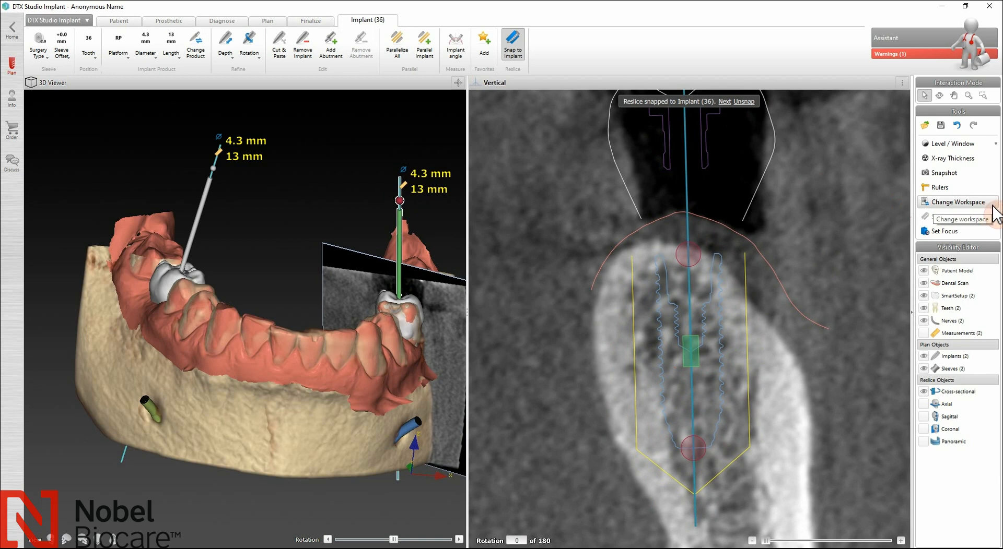
Step: Preview the 3D, Reslice, Cross-sectional and Image workspaces, then select Panoramic Workspace
left_click(961, 202)
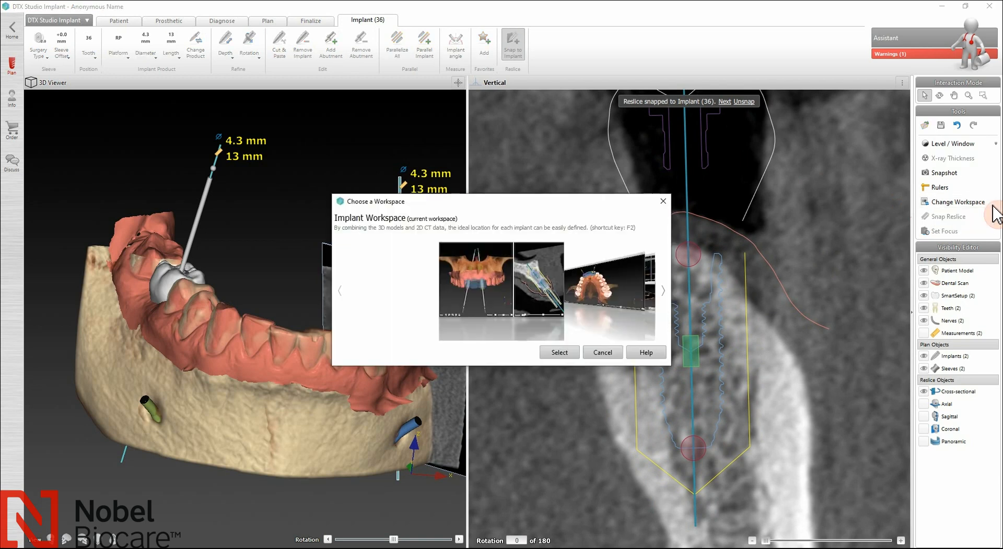
left_click(665, 296)
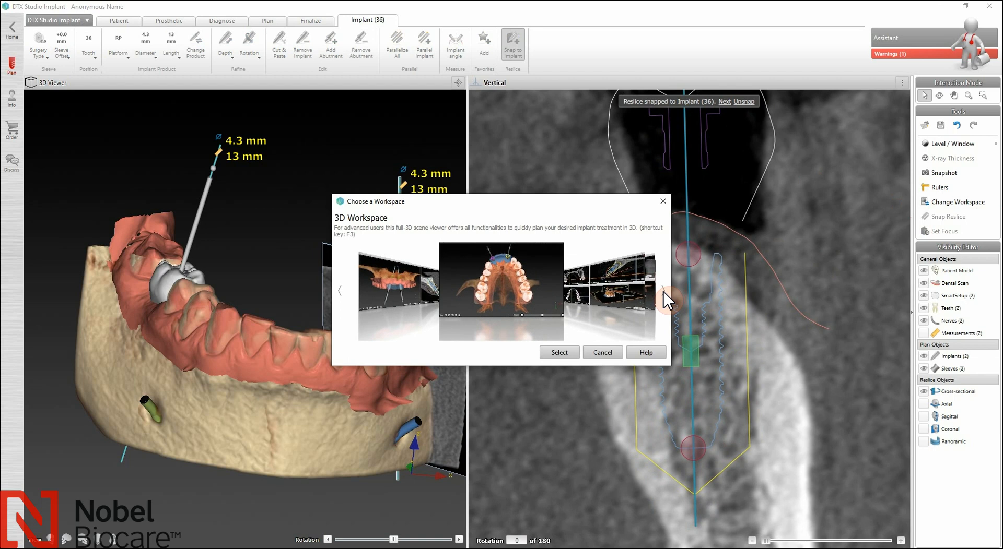
left_click(665, 296)
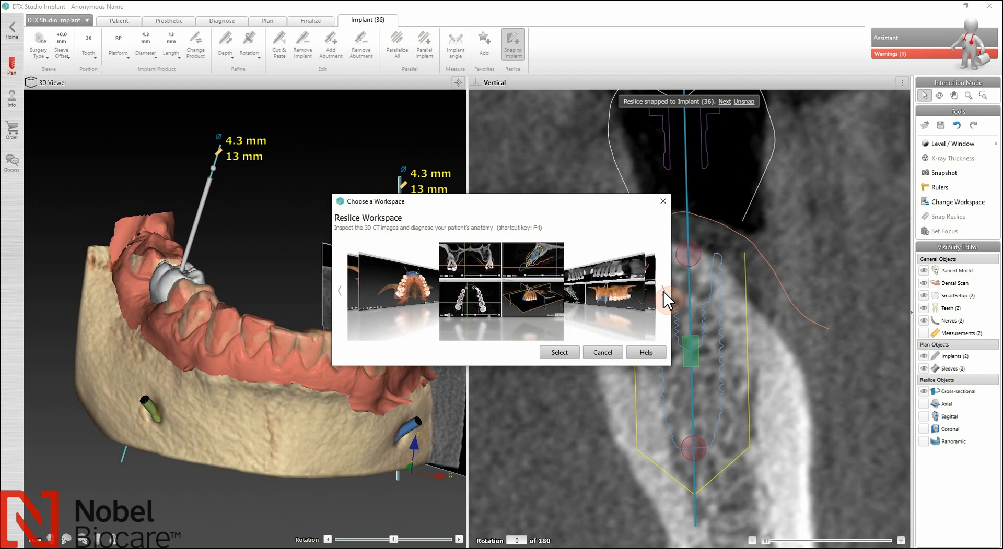
left_click(664, 296)
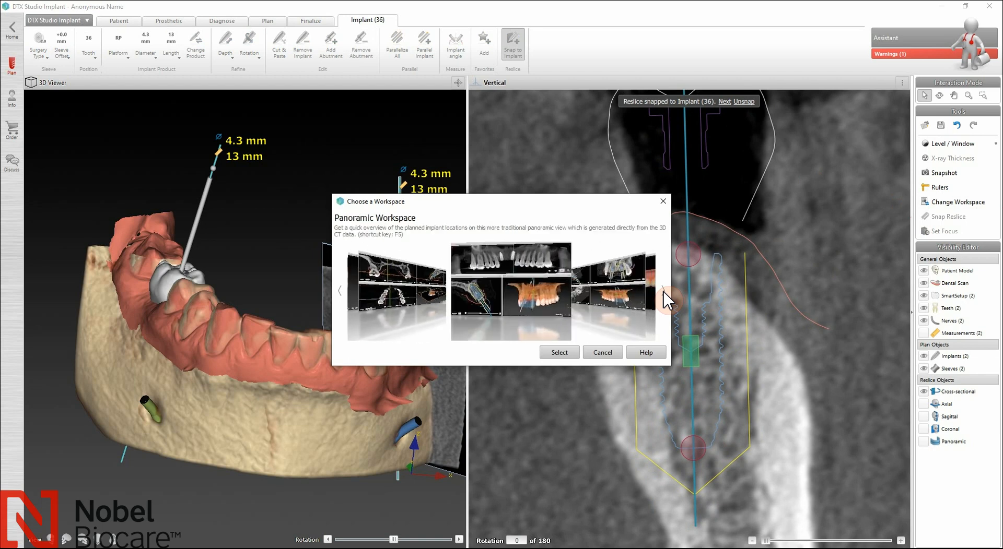
left_click(667, 299)
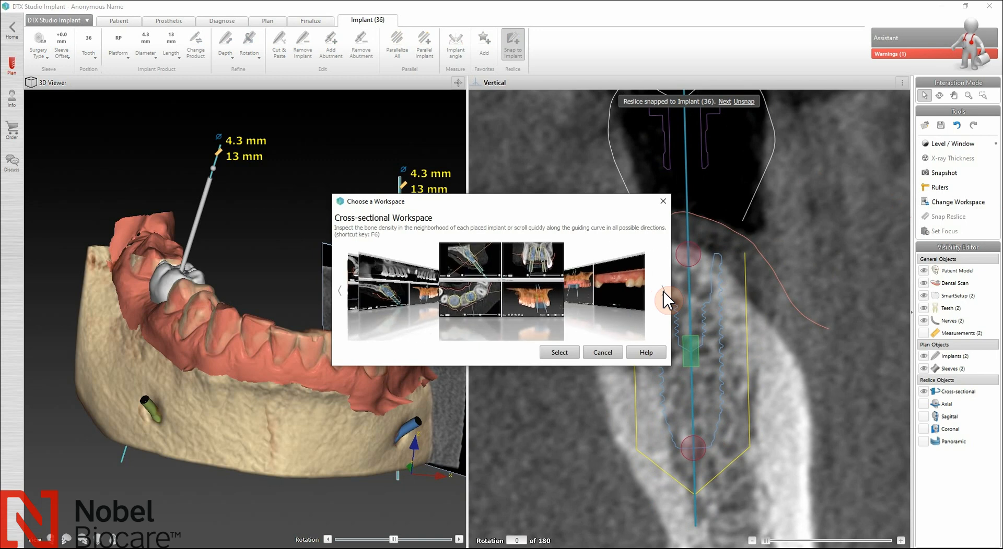
left_click(666, 298)
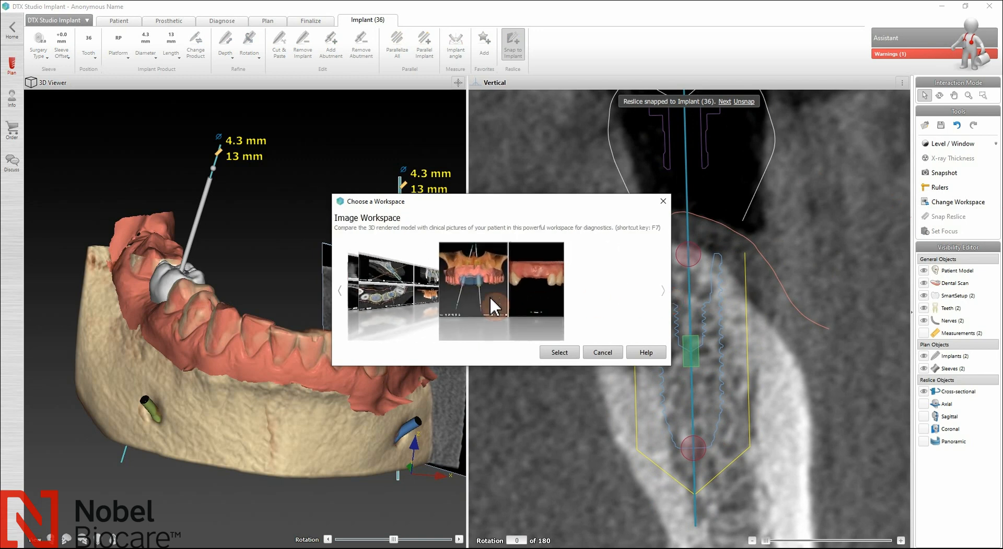
left_click(342, 299)
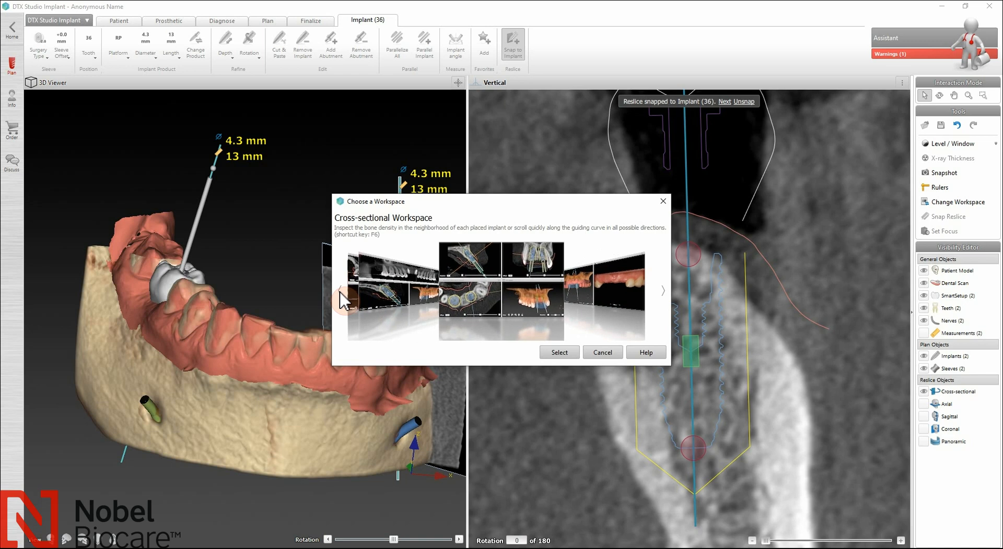
left_click(343, 300)
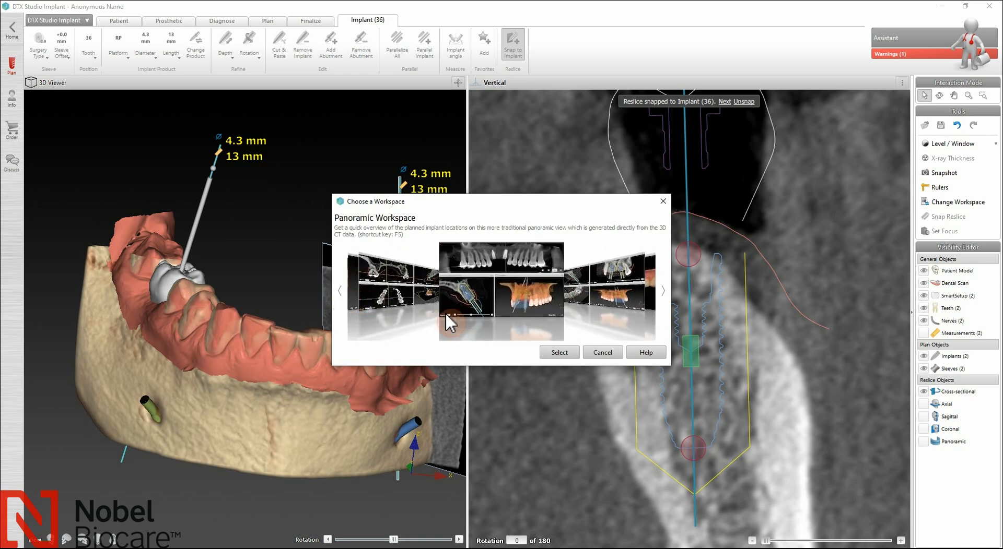
left_click(558, 352)
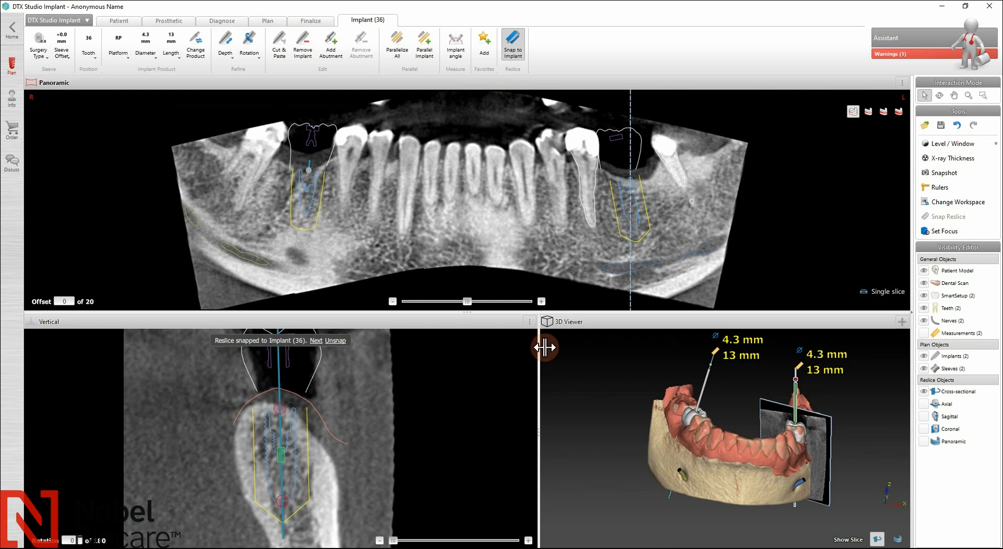
Step: Resize the panes: widen the 3D view, adjust the panoramic height, and make the 3D view taller
left_click_drag(544, 347, 517, 371)
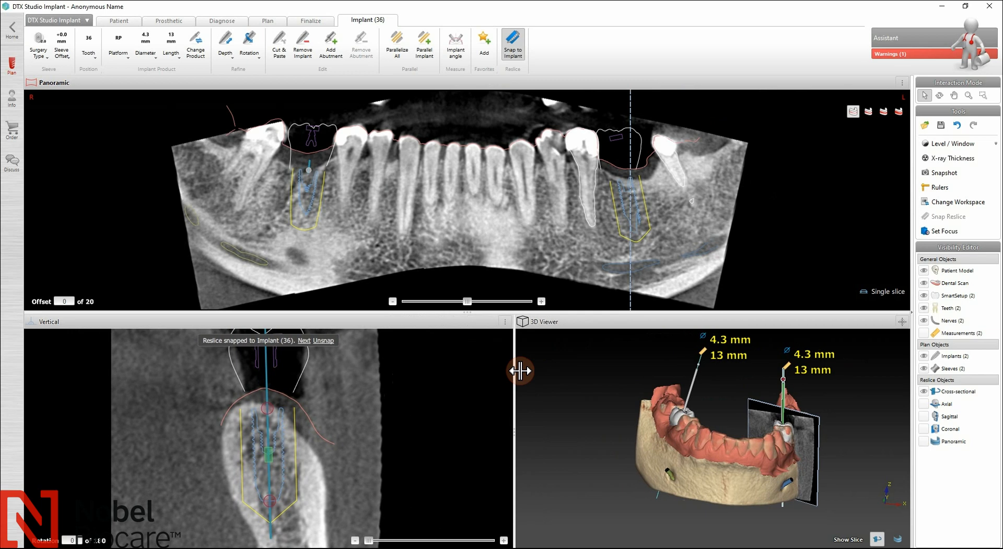
left_click_drag(519, 319, 521, 262)
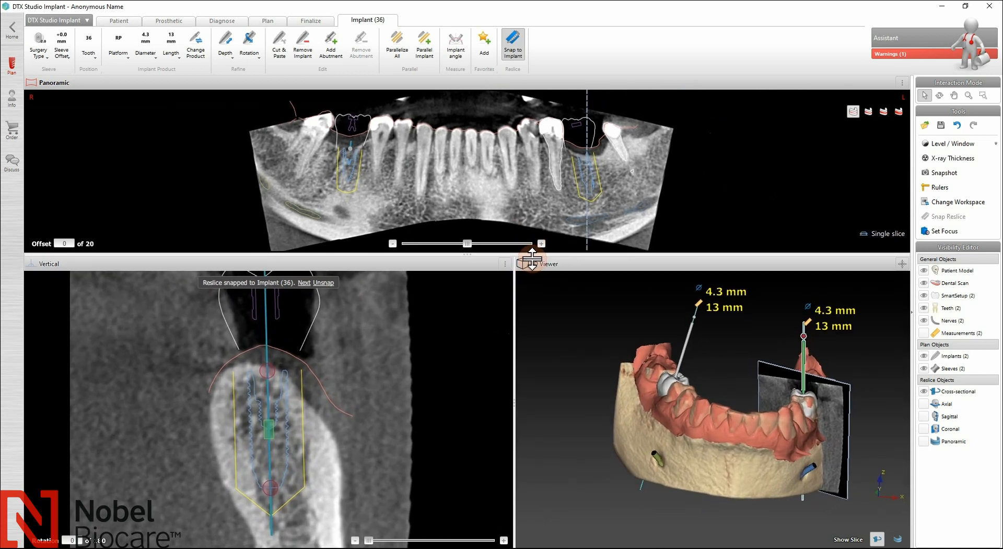
left_click_drag(533, 295, 525, 331)
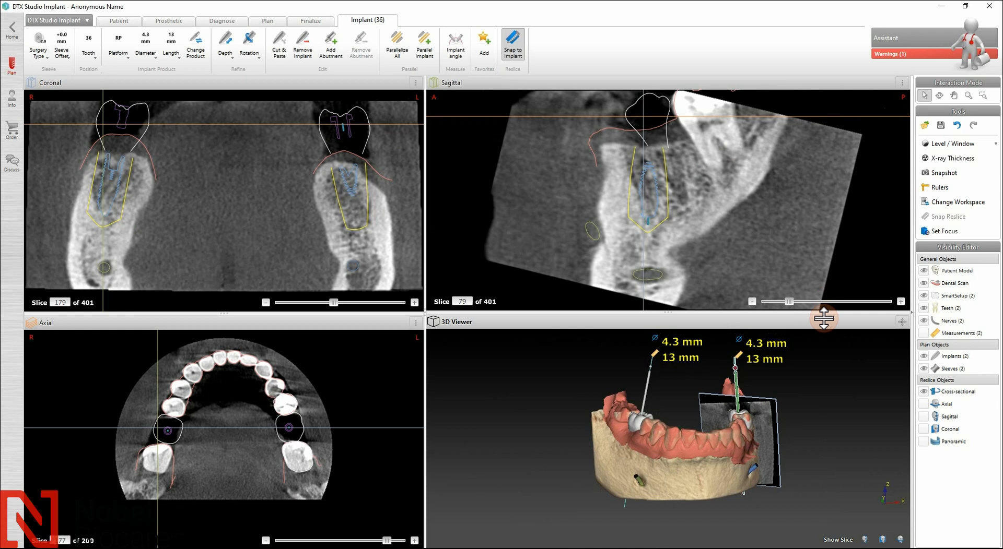
left_click_drag(831, 309, 828, 284)
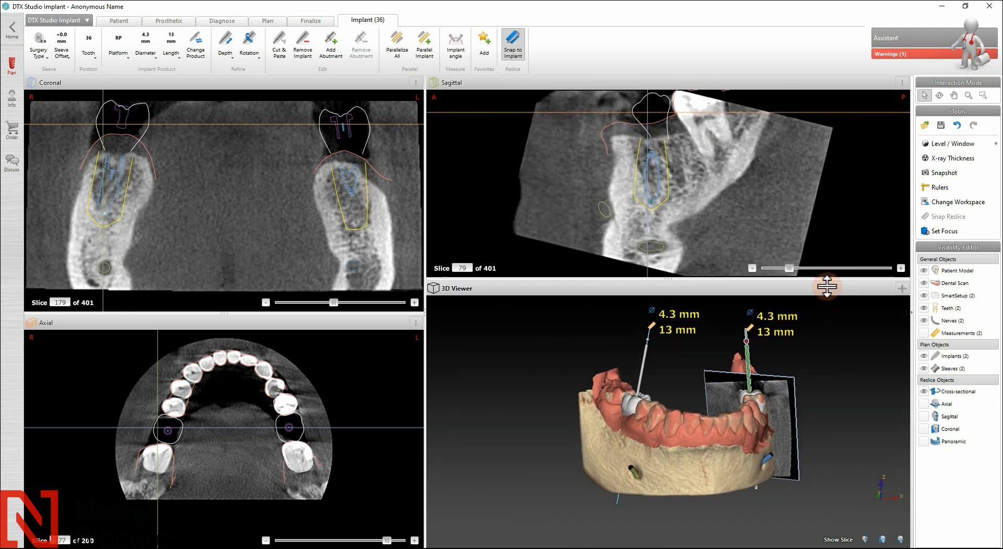
Step: Switch back to the Implant Workspace, turn the jaw to a side view, and open the model's display options
left_click(942, 202)
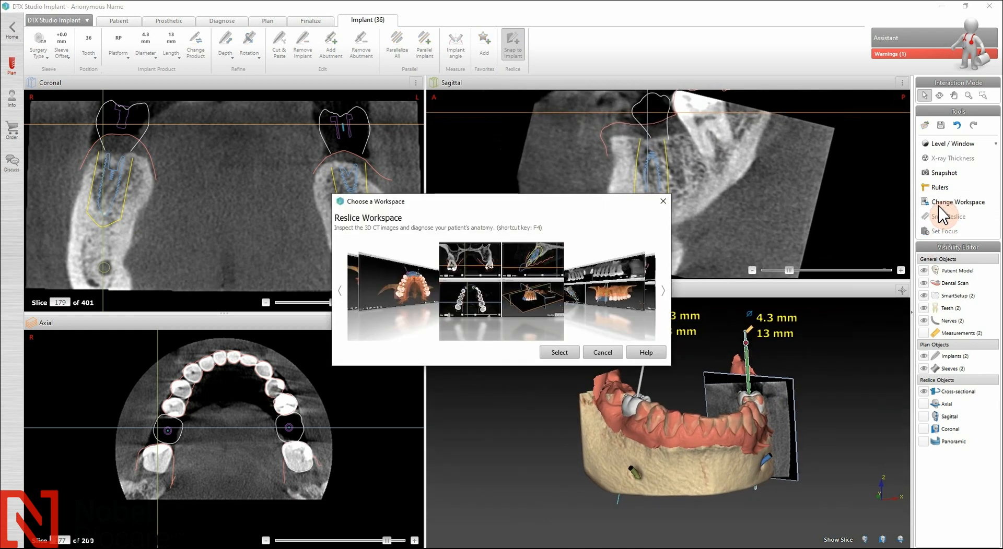
left_click(340, 291)
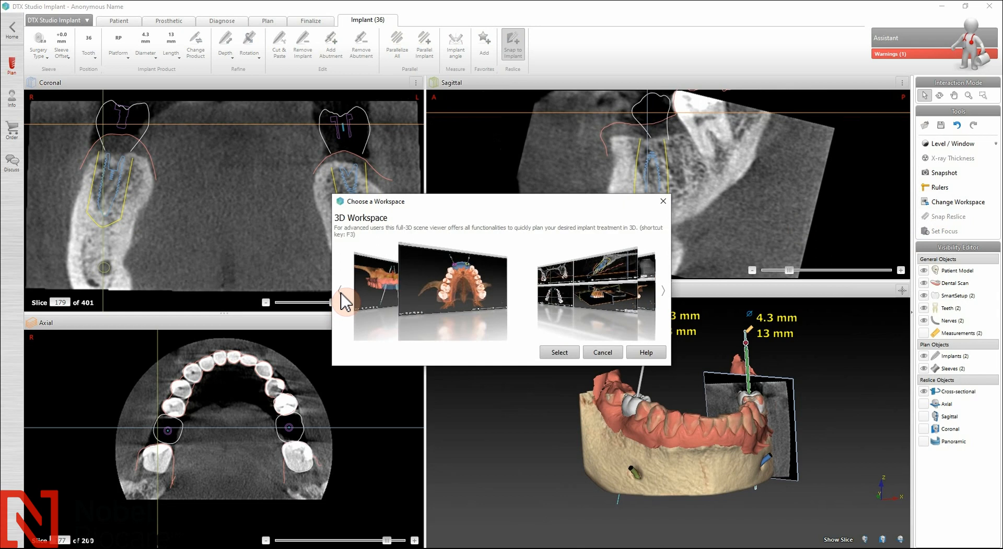
left_click(339, 291)
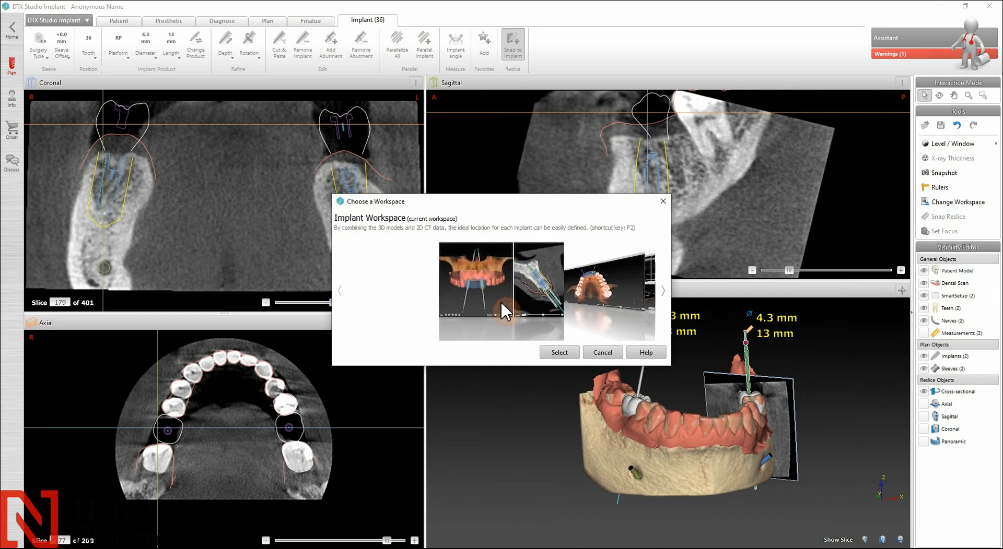
left_click(560, 354)
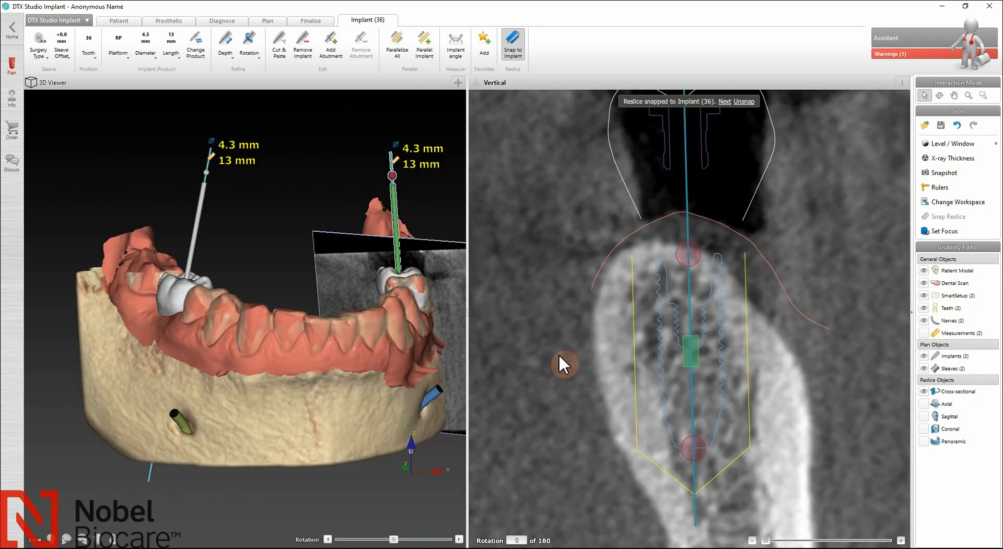
right_click_drag(340, 434, 311, 403)
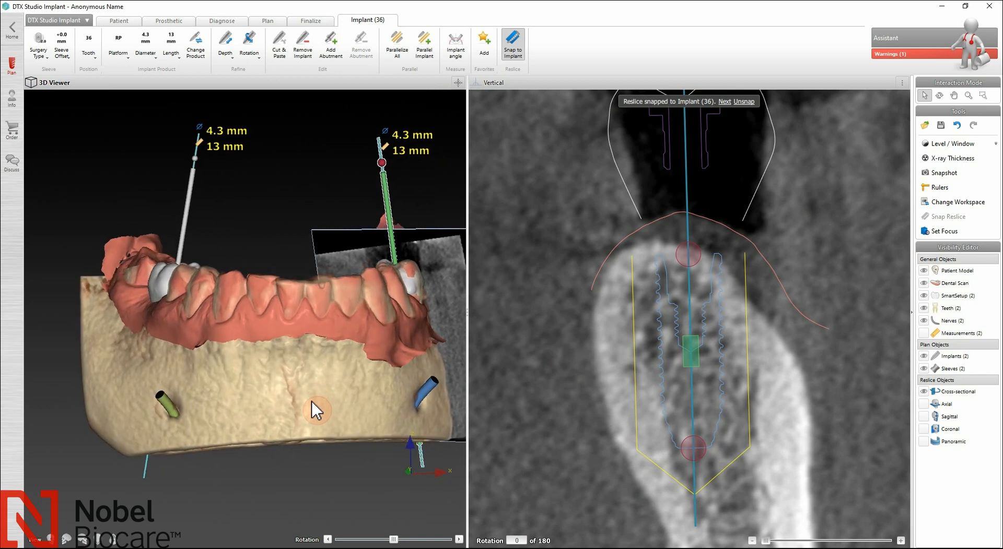
right_click(246, 393)
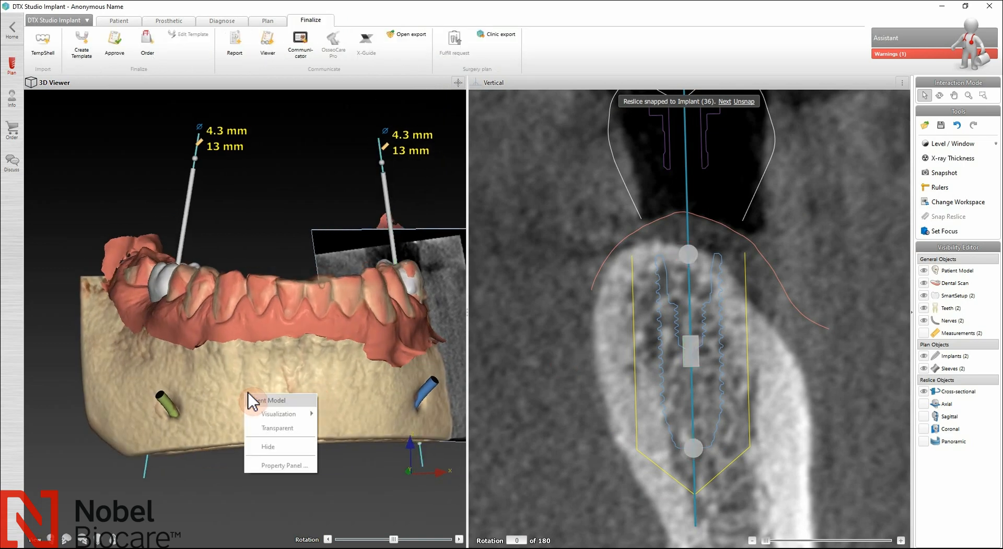
Step: Make the jaw see-through to view the implant, then try ivory, beige and skin-toned presets
left_click(303, 430)
left_click_drag(222, 418, 325, 412)
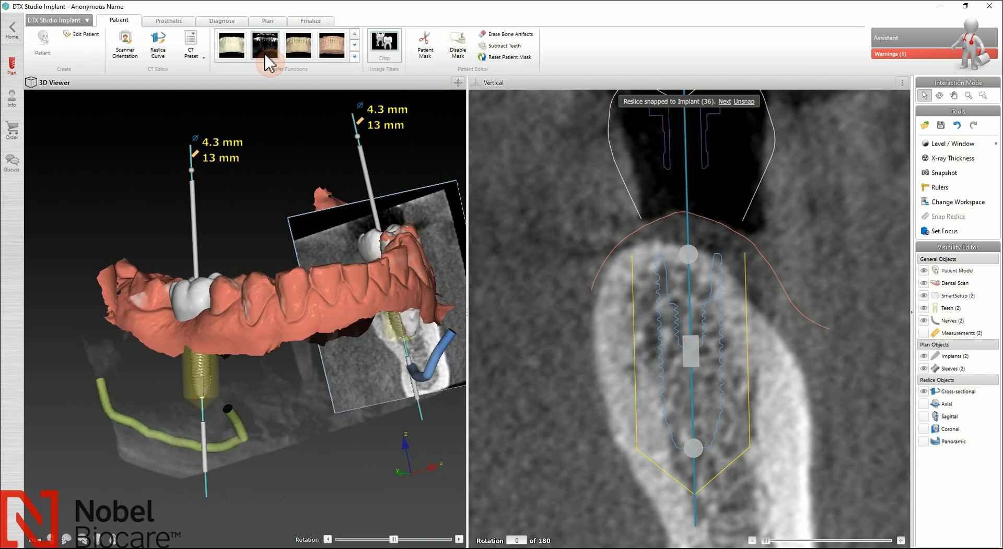
left_click(240, 61)
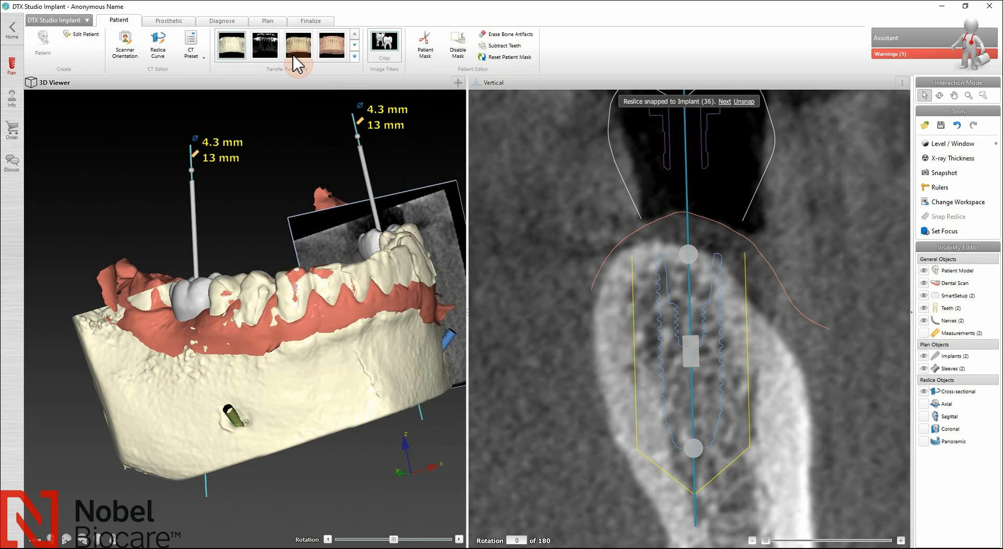
left_click(312, 59)
left_click(333, 52)
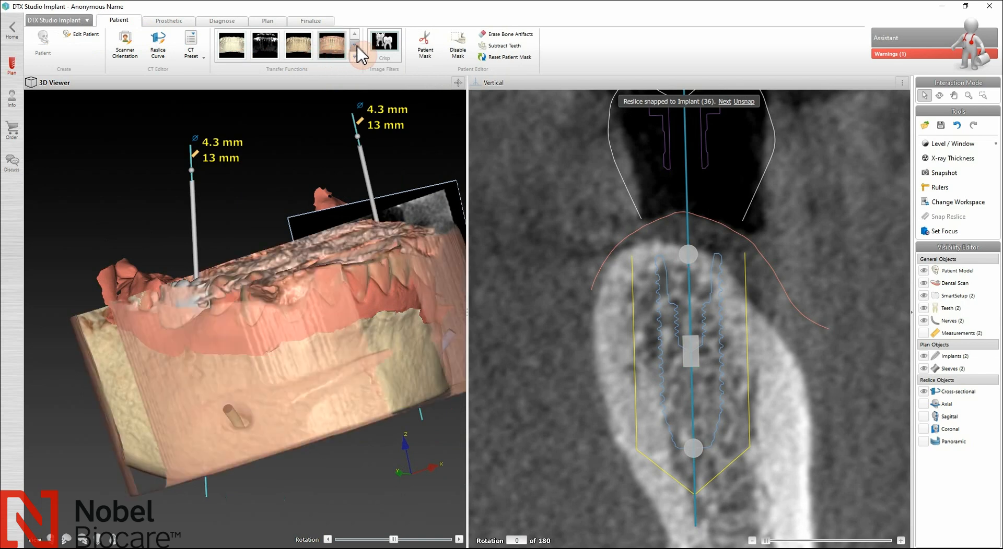
left_click(357, 48)
Step: Compare more presets and settle on opaque bone and teeth, rotating the jaw to check
left_click(292, 52)
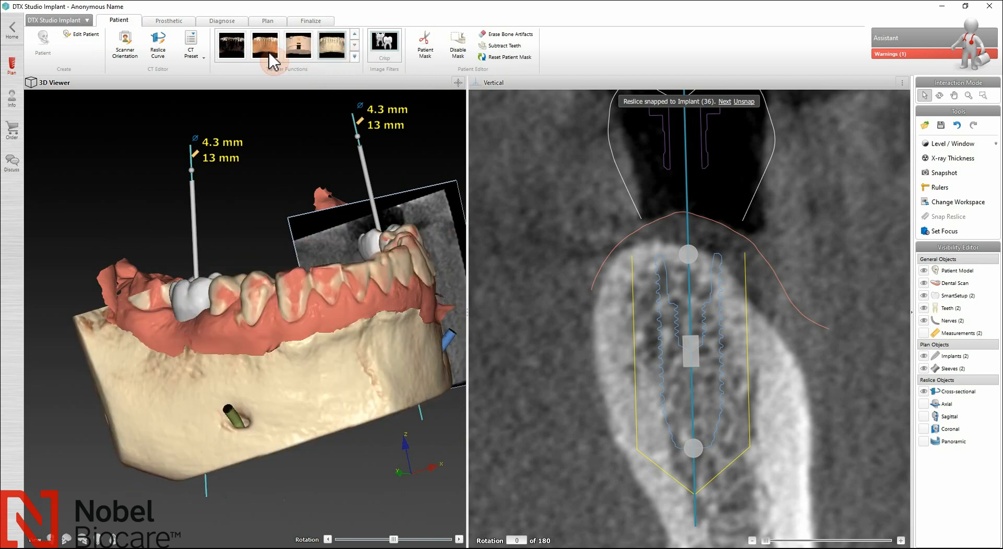
left_click(272, 60)
left_click(236, 58)
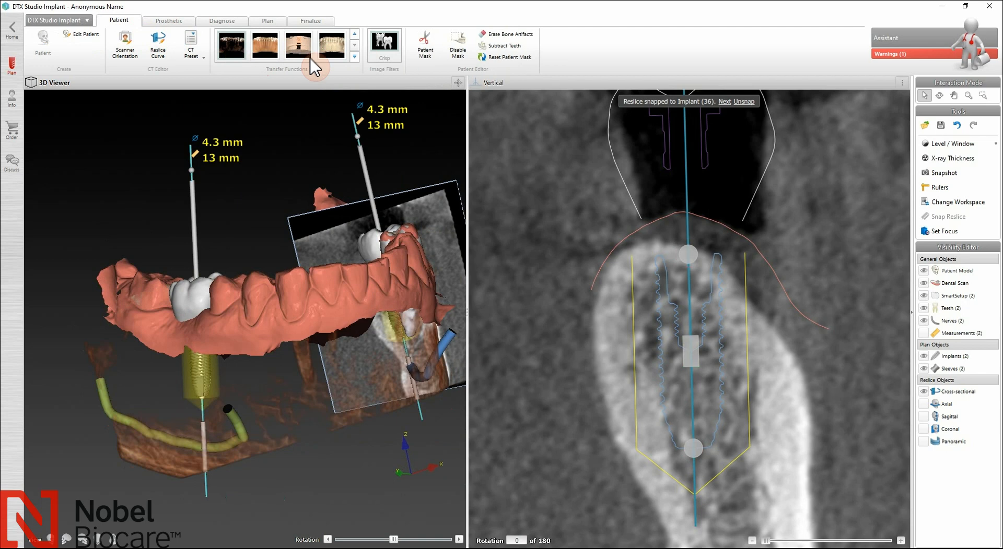
left_click(356, 46)
left_click(245, 53)
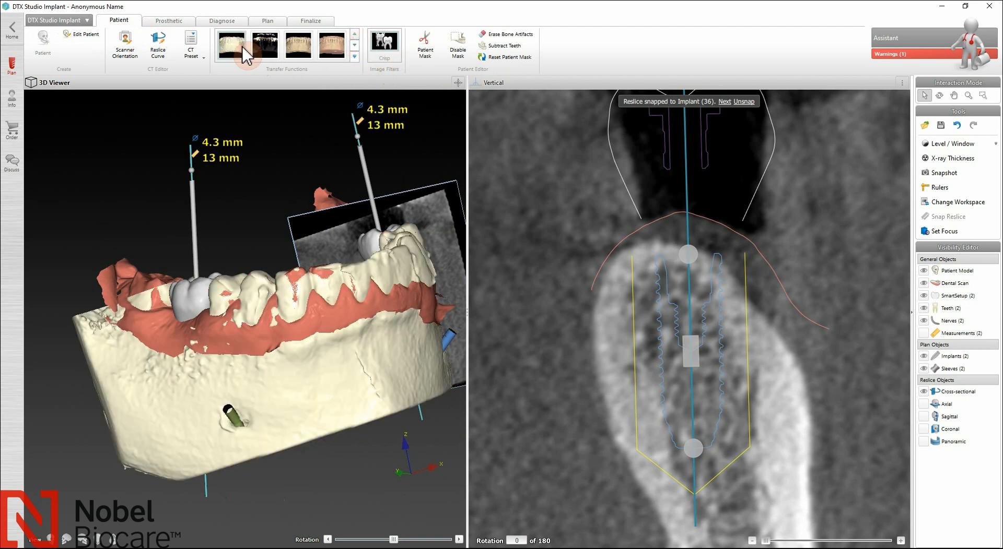
left_click_drag(324, 403, 285, 435)
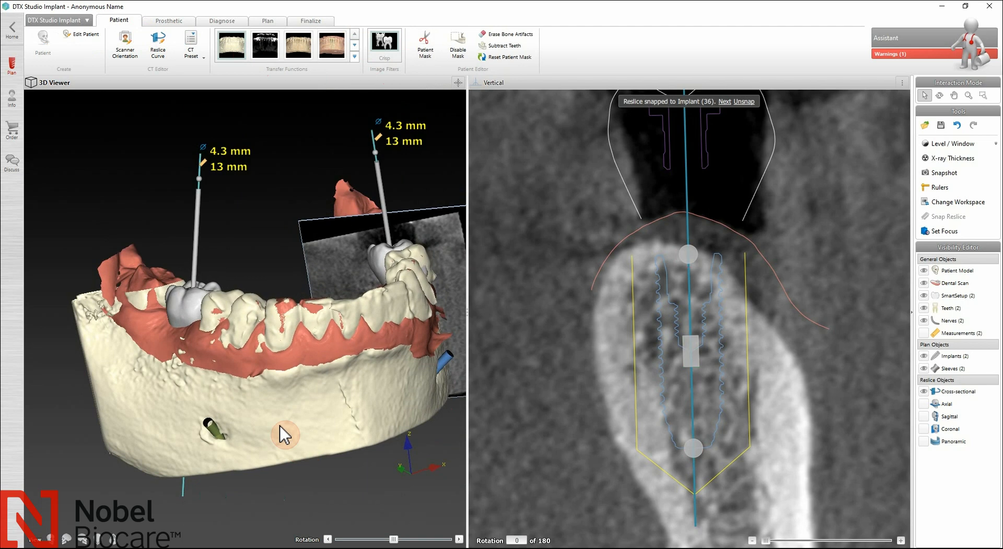
right_click(282, 420)
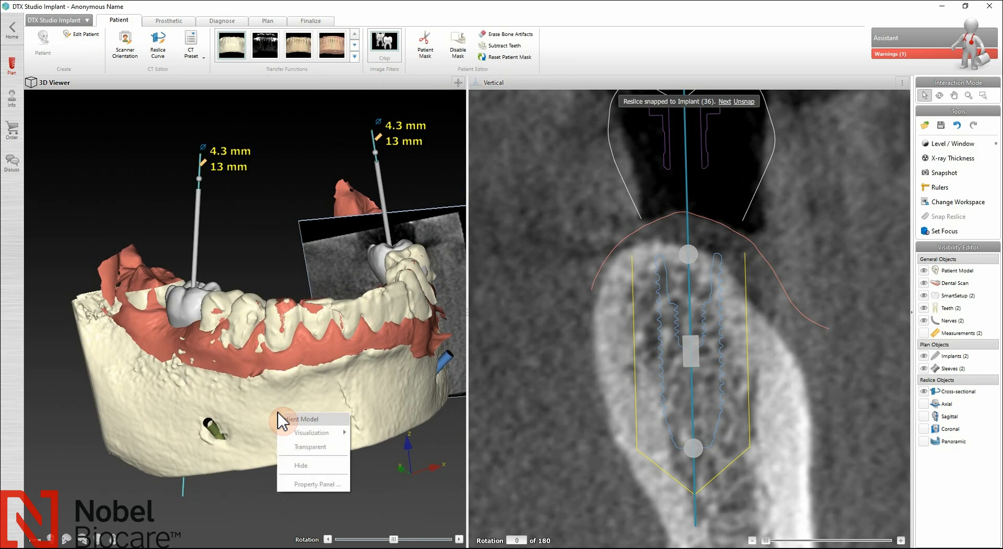
left_click(314, 447)
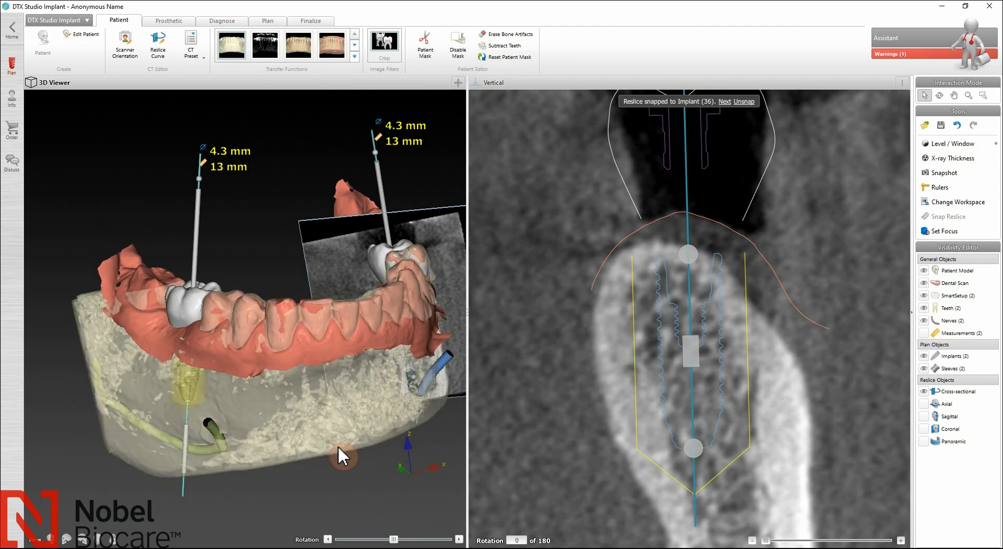
left_click_drag(269, 419, 350, 354)
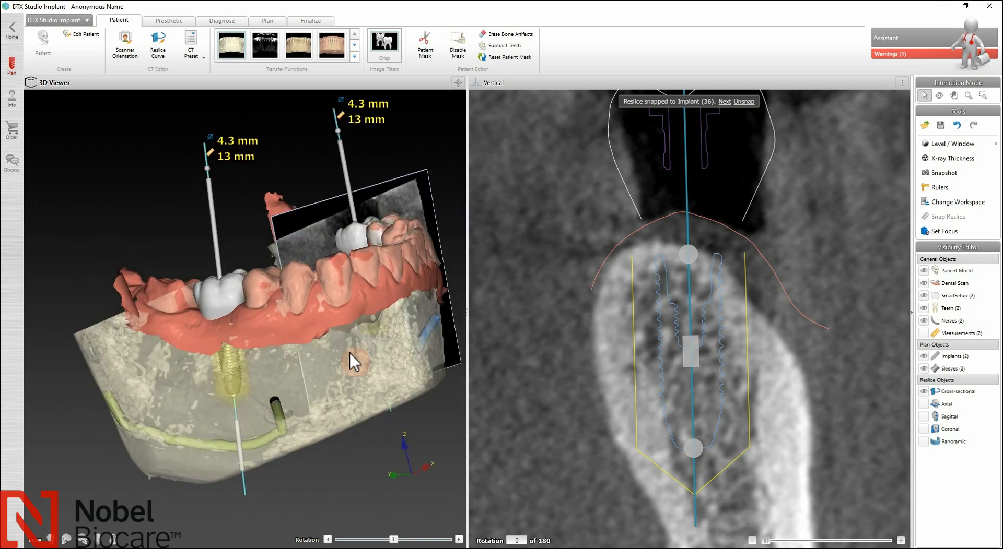
right_click(290, 362)
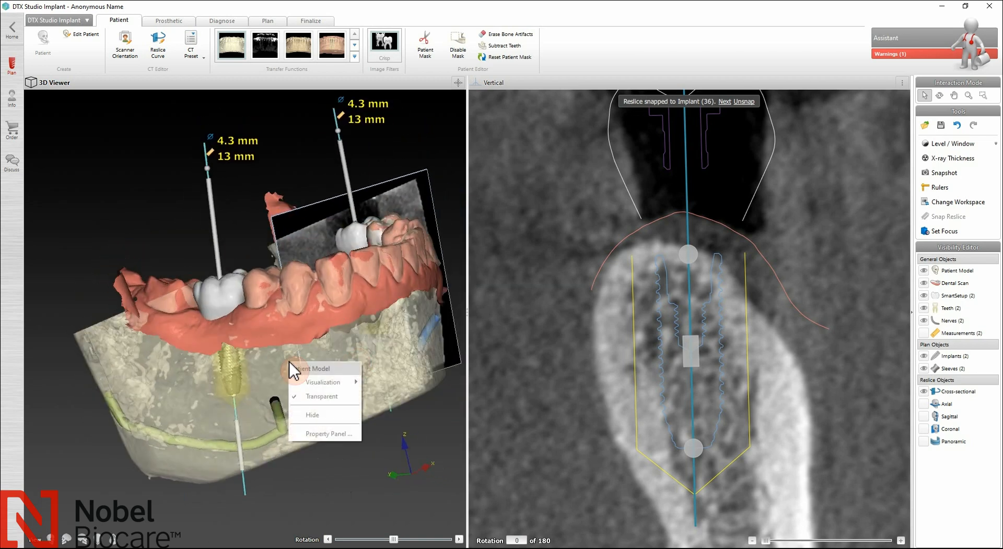
left_click(353, 397)
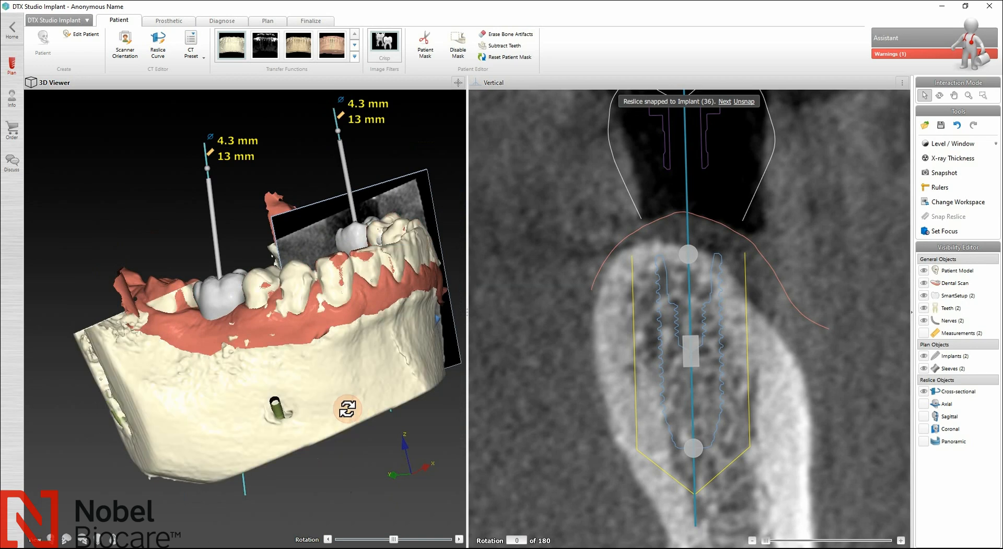
left_click_drag(347, 408, 252, 419)
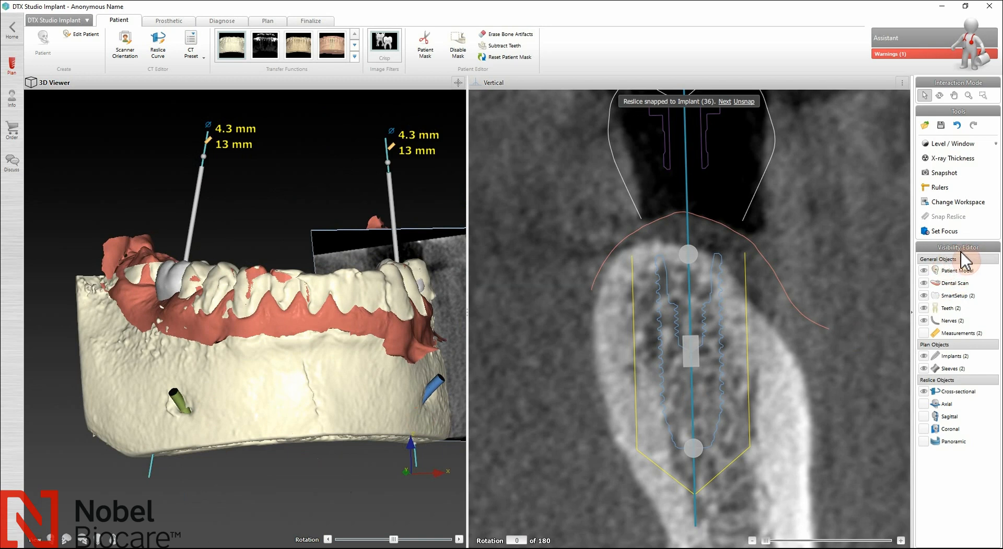
left_click(924, 271)
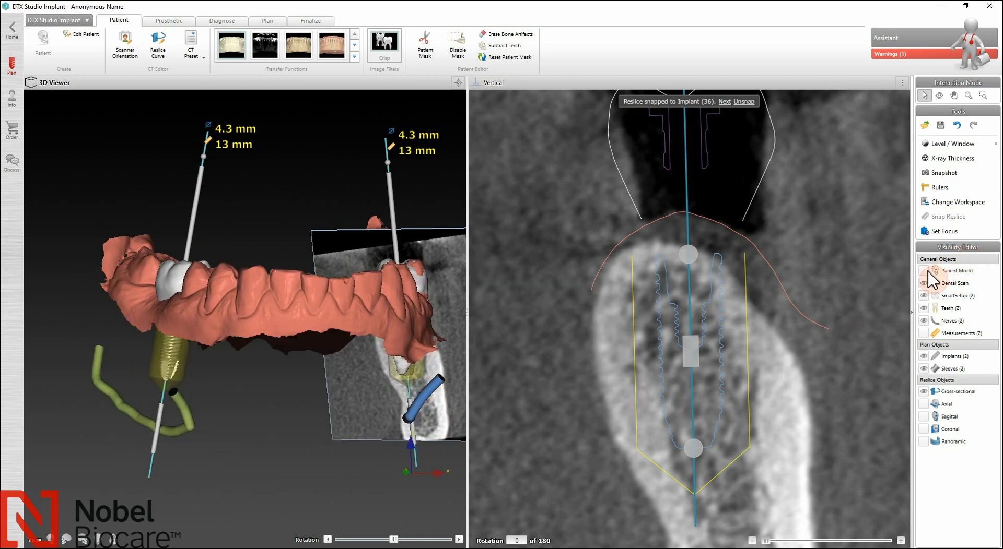
left_click(924, 271)
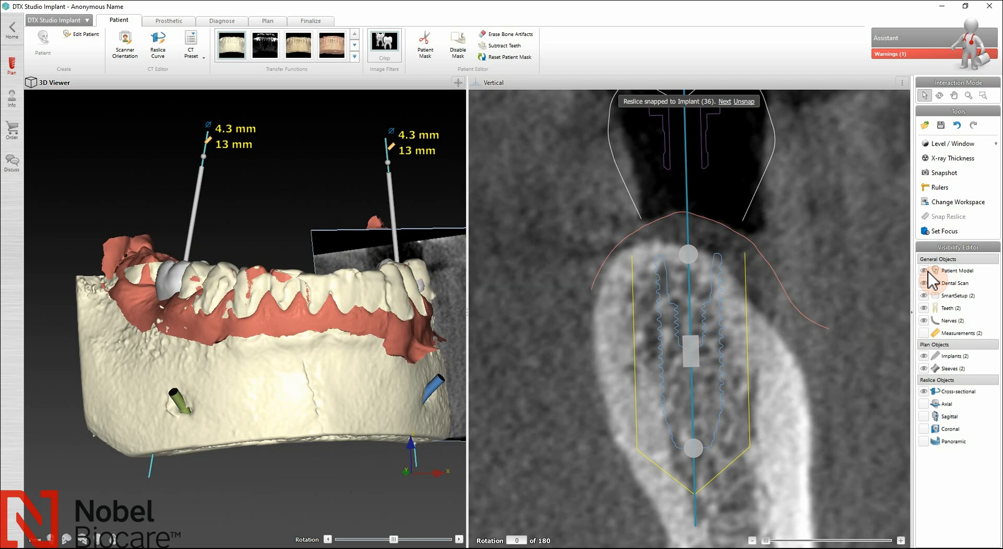
left_click(924, 284)
left_click(924, 283)
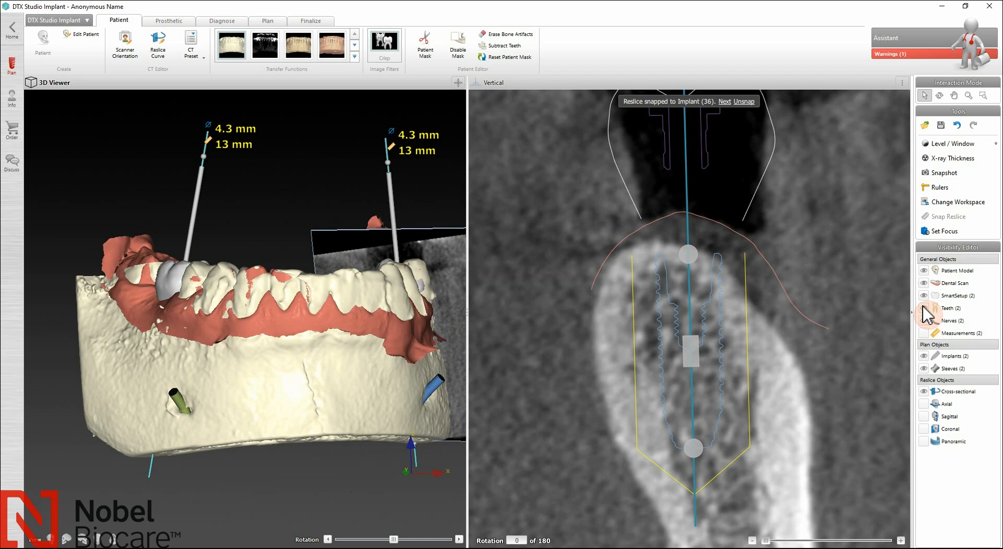
left_click(923, 296)
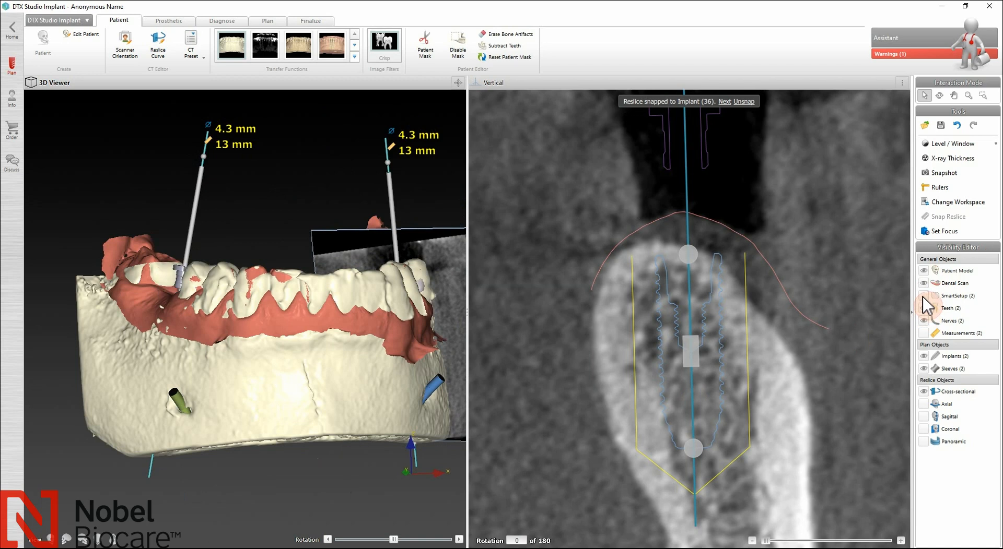
left_click(923, 296)
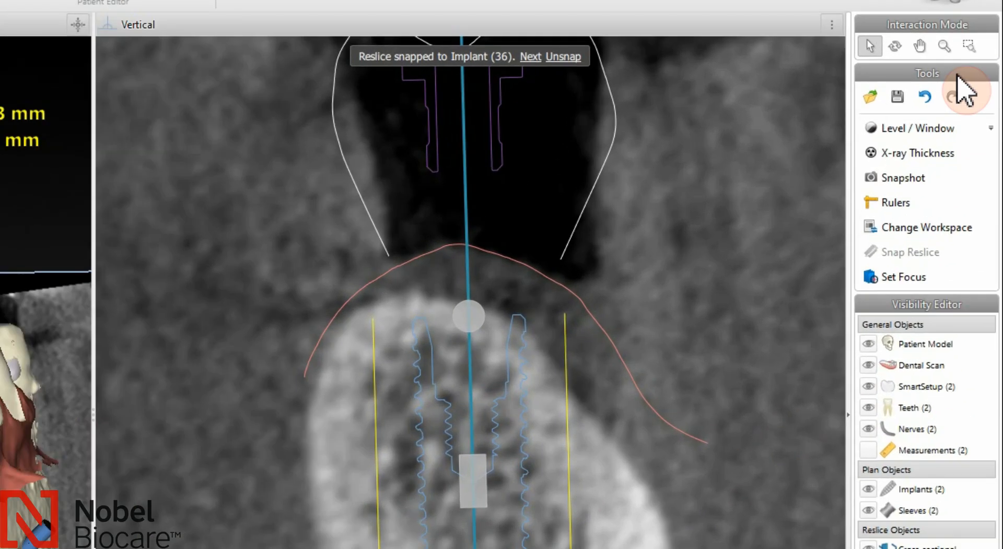
Step: Tilt implant 36 in the vertical reslice, then undo to restore its upright position
left_click(958, 127)
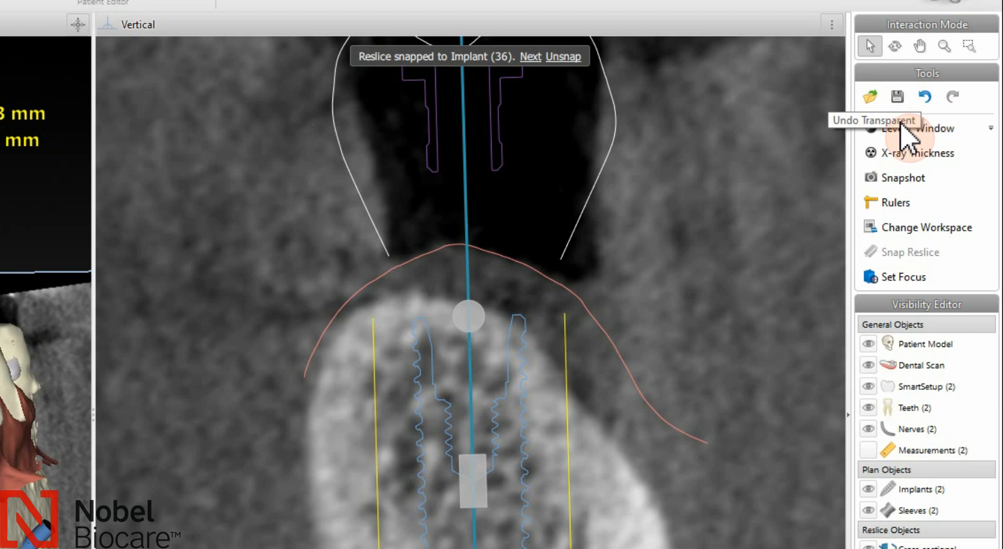
left_click(519, 345)
left_click_drag(520, 345, 619, 370)
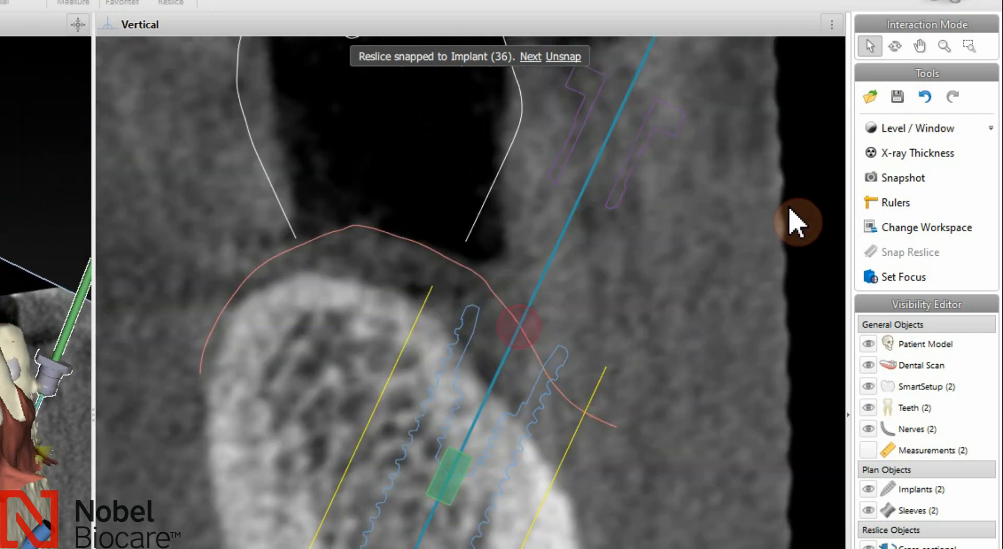
left_click(926, 98)
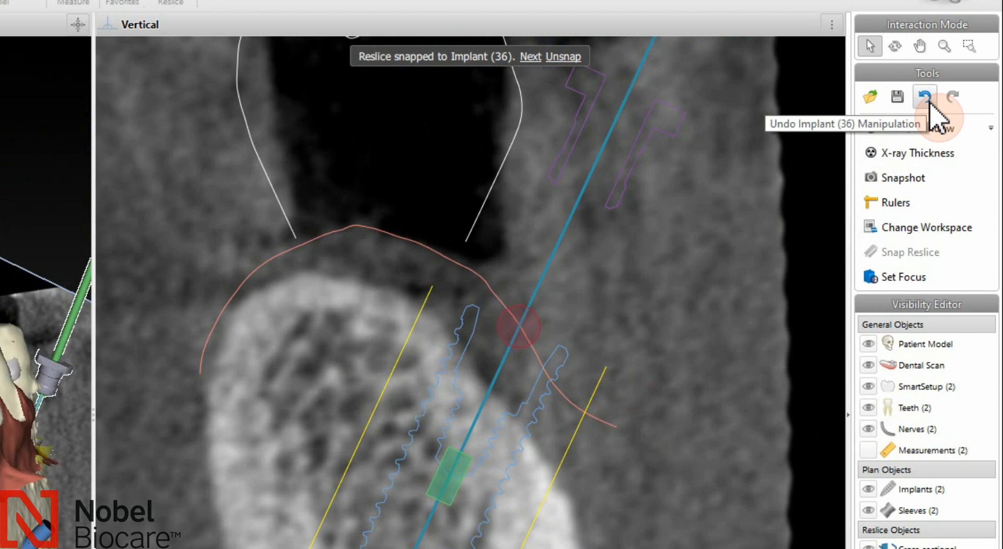
left_click(924, 97)
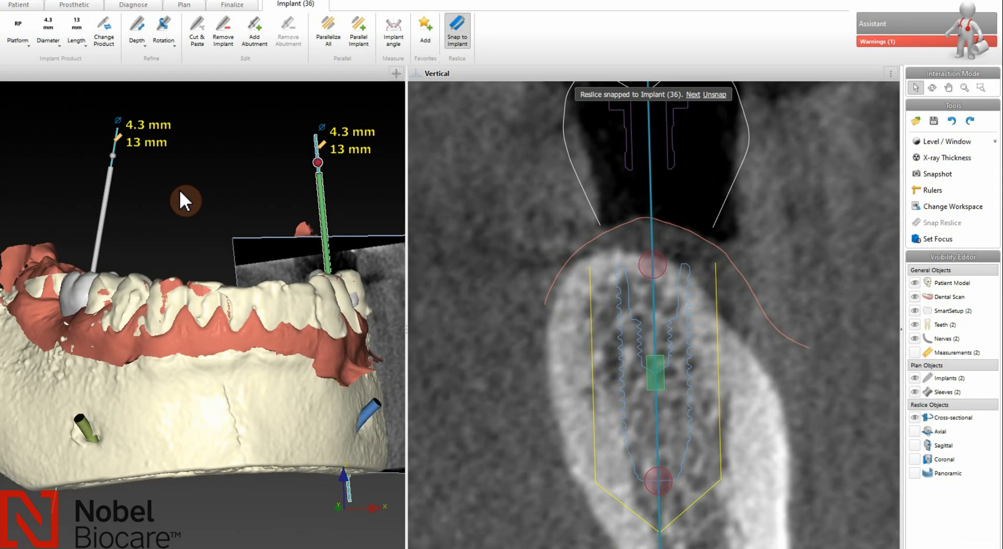
right_click(180, 189)
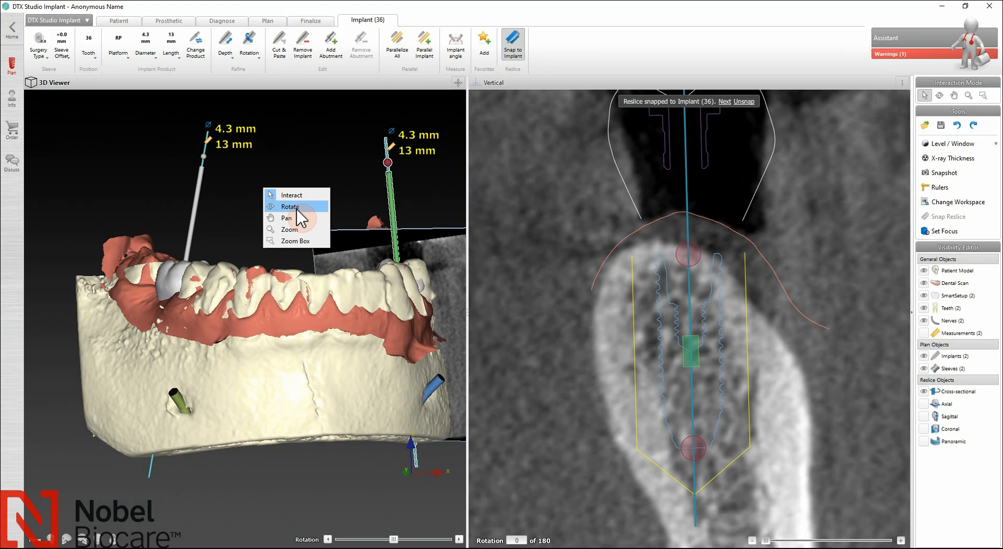
Step: Rotate, pan and zoom out the 3D viewer to show the whole lower jaw
left_click(297, 210)
left_click_drag(296, 207, 257, 247)
right_click(266, 247)
left_click(286, 275)
right_click(257, 245)
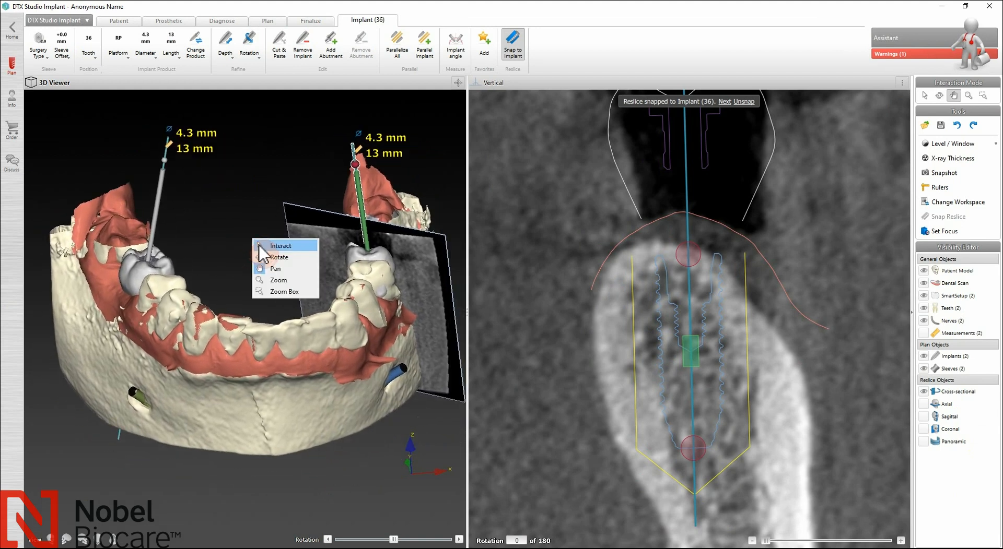
left_click(278, 281)
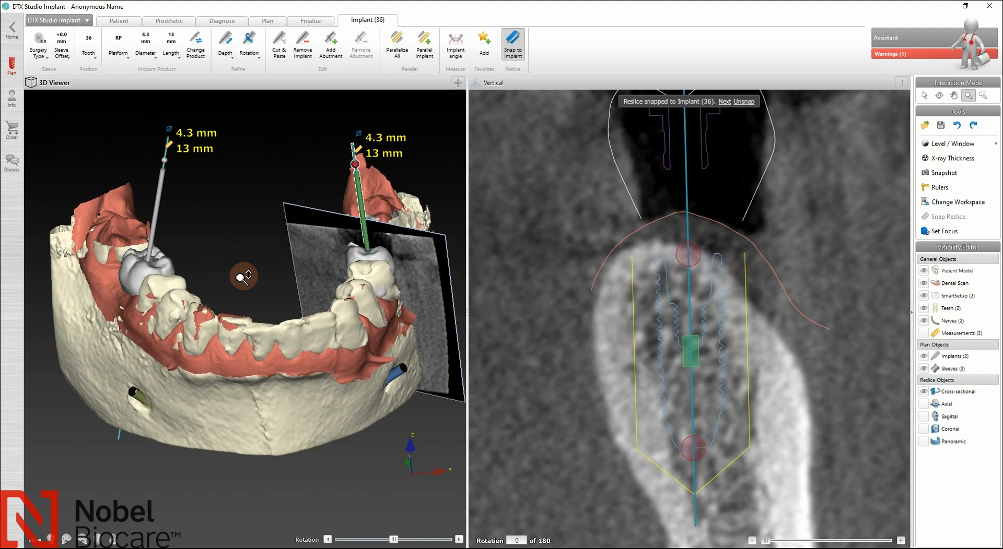
mouse_move(246, 280)
left_mouse_down()
mouse_move(242, 249)
mouse_move(240, 263)
left_mouse_up()
Step: Zoom-box the vertical reslice onto the implant 36 region
right_click(244, 245)
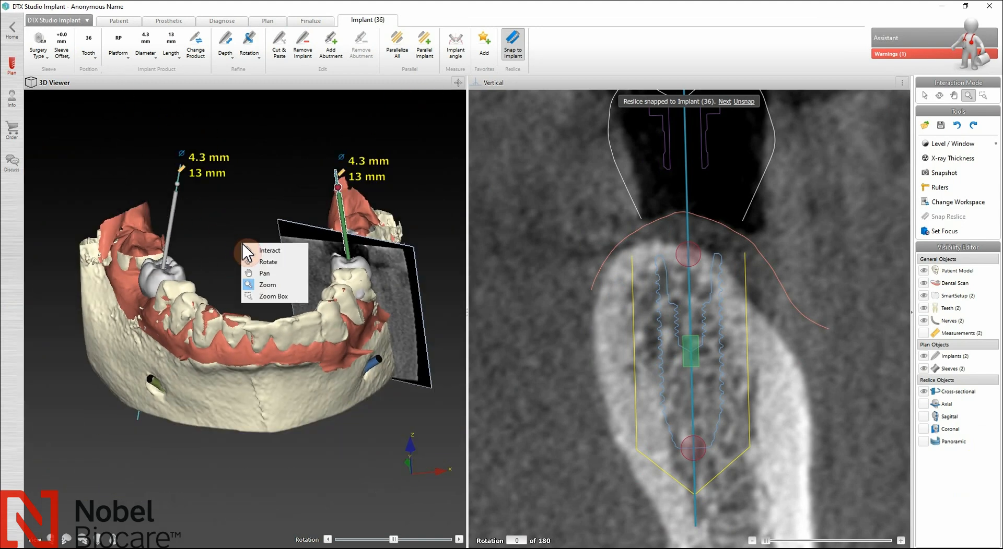
left_click(269, 298)
left_click(545, 302)
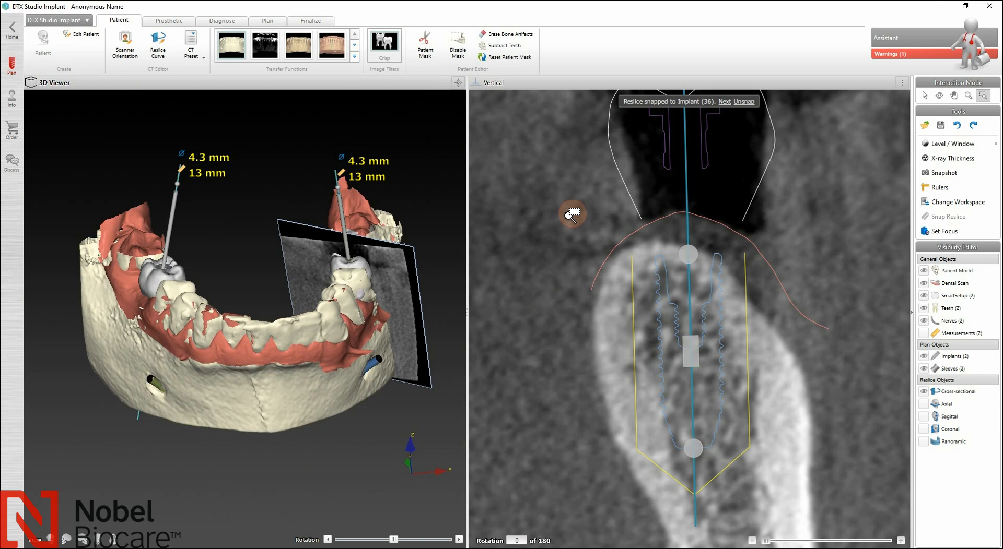
left_click_drag(567, 214, 833, 537)
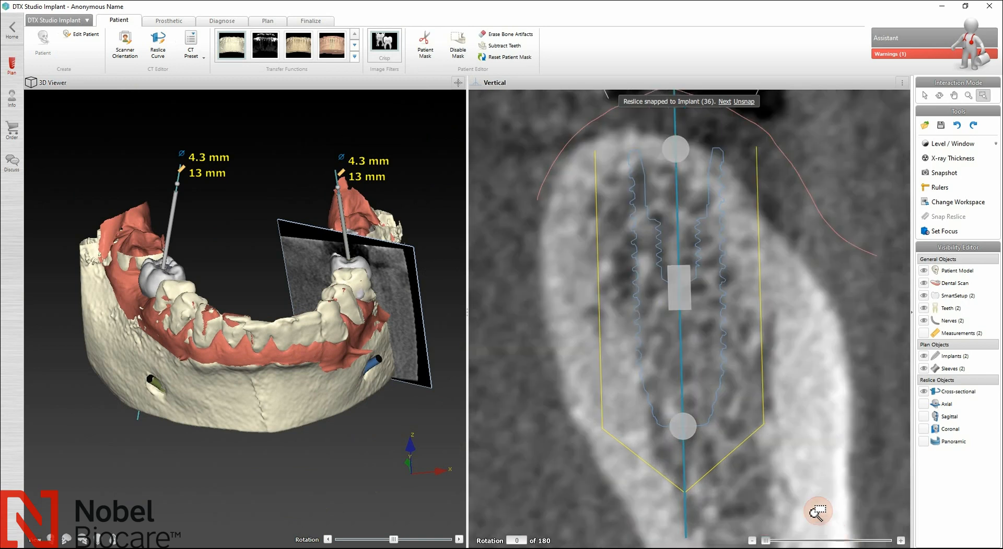